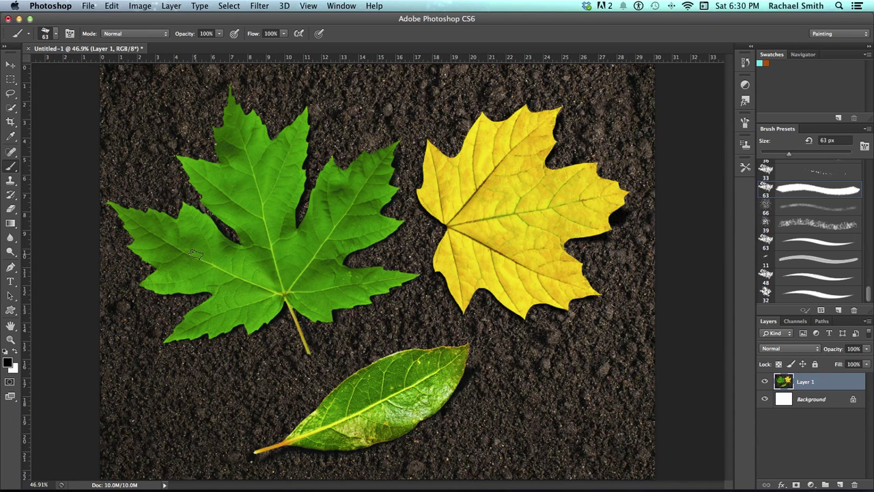
Select the upper and left lobes of the green maple leaf with the Quick Selection tool.
click(11, 108)
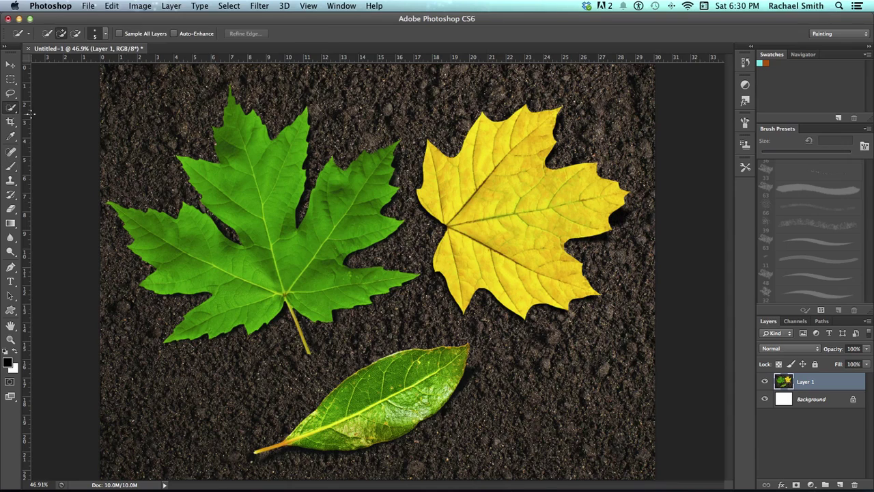
key(z)
click(253, 203)
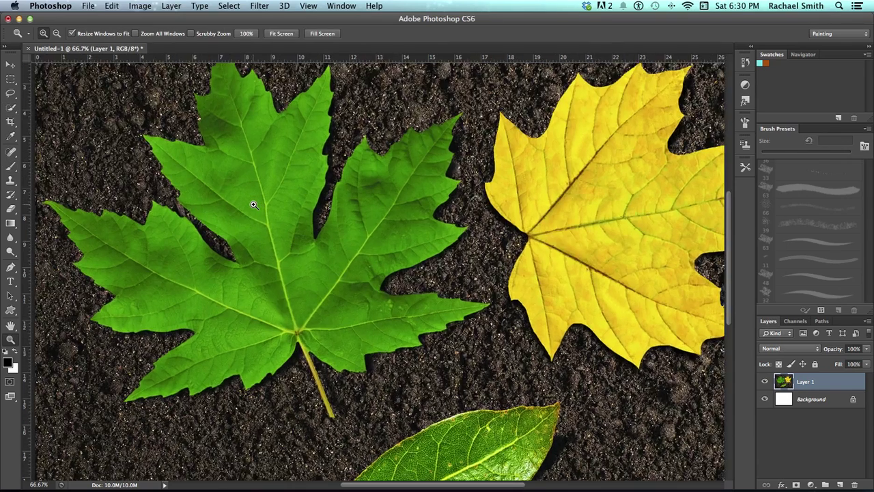
click(254, 203)
drag(320, 258, 323, 266)
key(w)
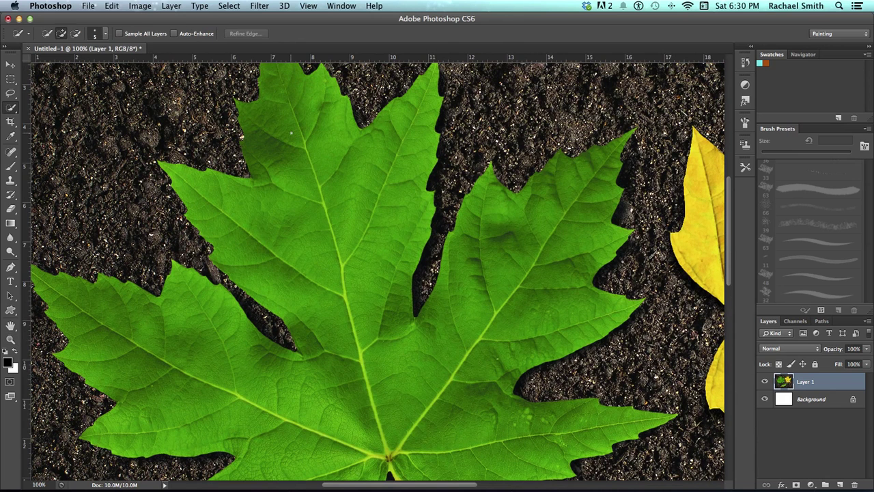
mouse_move(291, 134)
mouse_down()
mouse_move(305, 135)
mouse_move(334, 336)
mouse_move(290, 335)
mouse_move(216, 312)
mouse_up()
scroll(334, 336, down, 4)
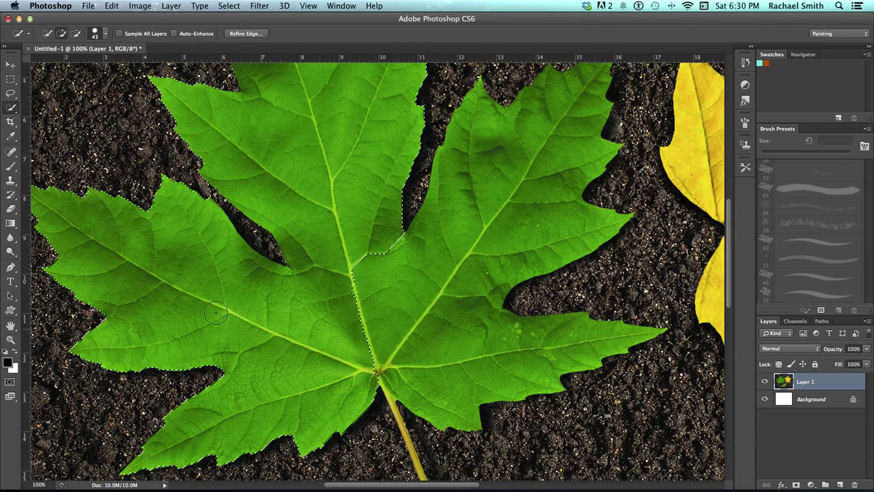
Add the right-hand lobes and the stem of the green maple leaf to the selection.
drag(439, 350, 478, 349)
drag(434, 290, 401, 377)
drag(435, 331, 508, 203)
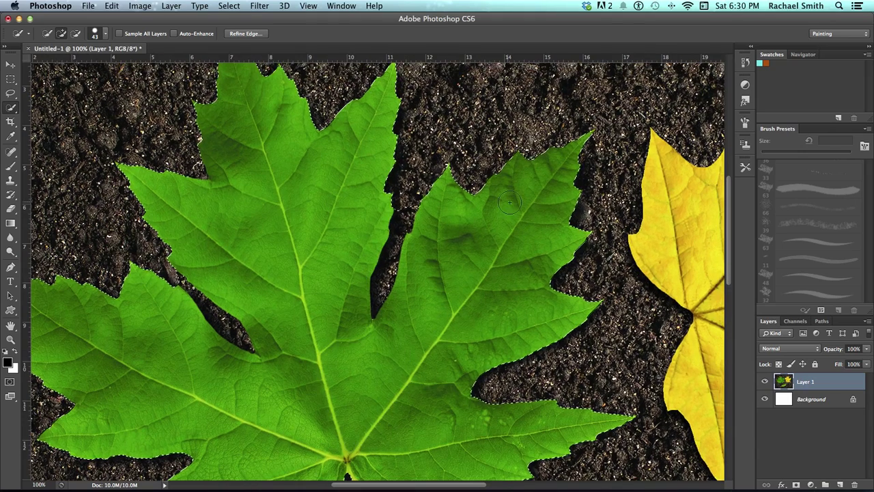
scroll(509, 202, down, 10)
mouse_move(369, 216)
mouse_down()
mouse_move(351, 217)
mouse_move(354, 227)
mouse_up()
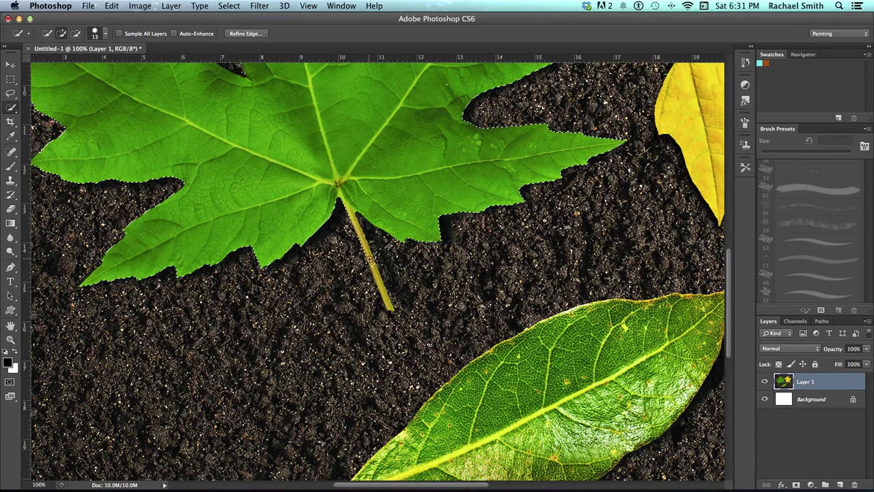
Subtract the stray soil beside the stem and in the gaps between the lobes from the leaf selection, and check its edges.
key(alt)
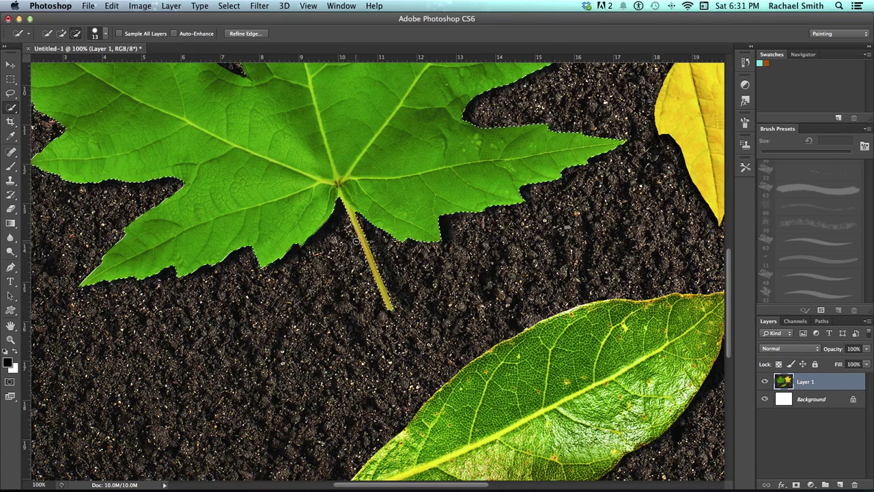
drag(363, 207, 327, 342)
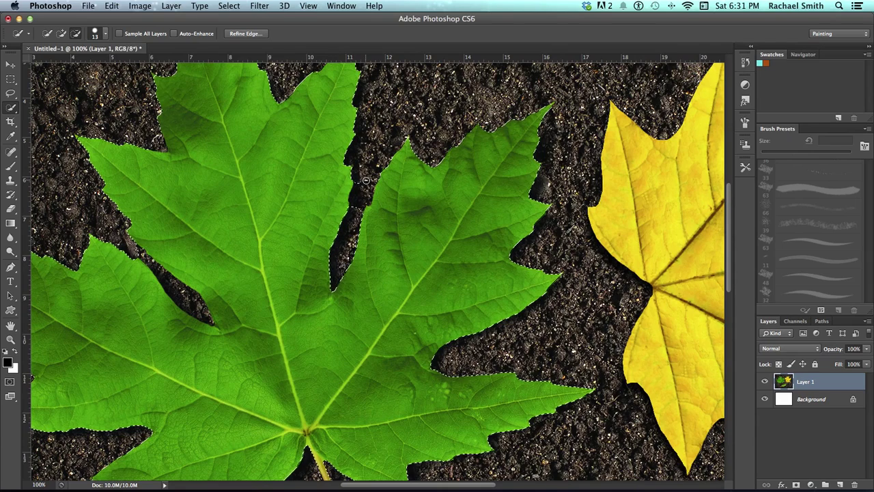
scroll(303, 250, left, 5)
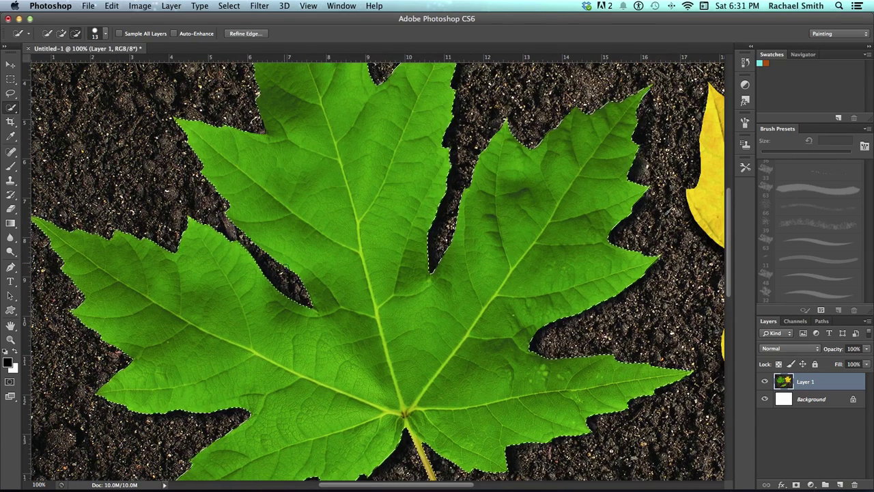
scroll(293, 209, down, 5)
scroll(293, 209, left, 2)
scroll(201, 265, up, 2)
scroll(201, 265, left, 2)
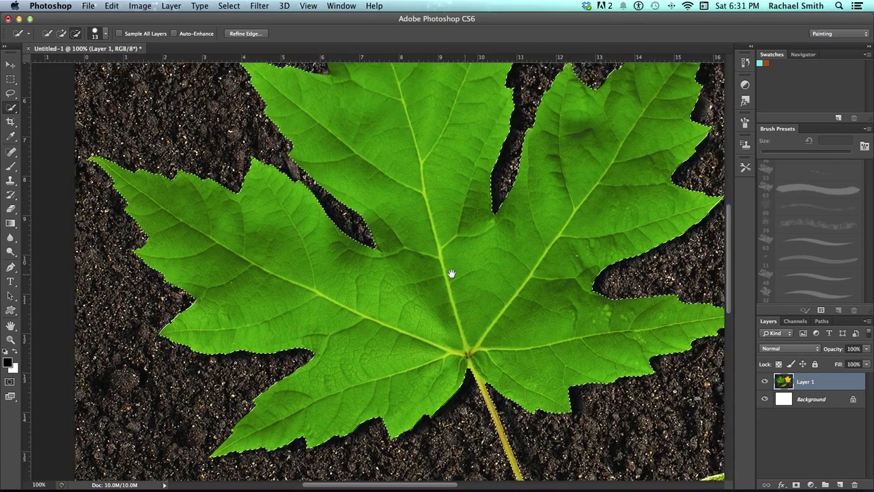
drag(522, 442, 371, 313)
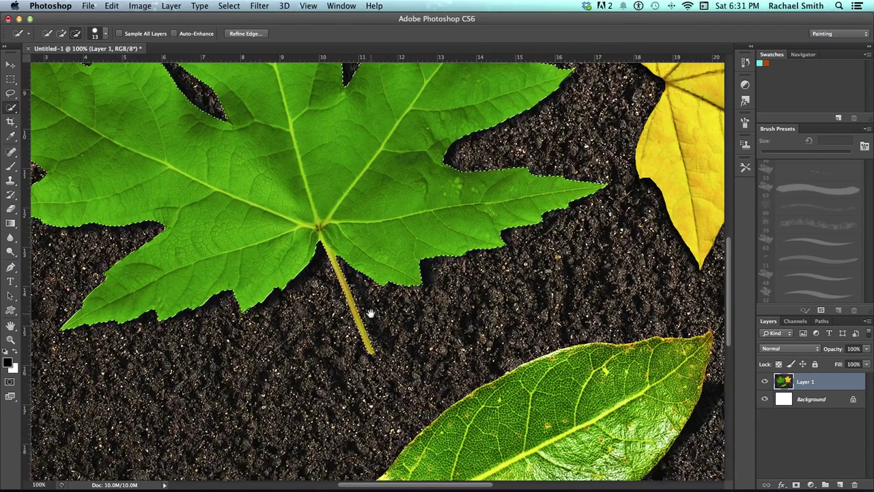
super+click(357, 304)
super+click(357, 304)
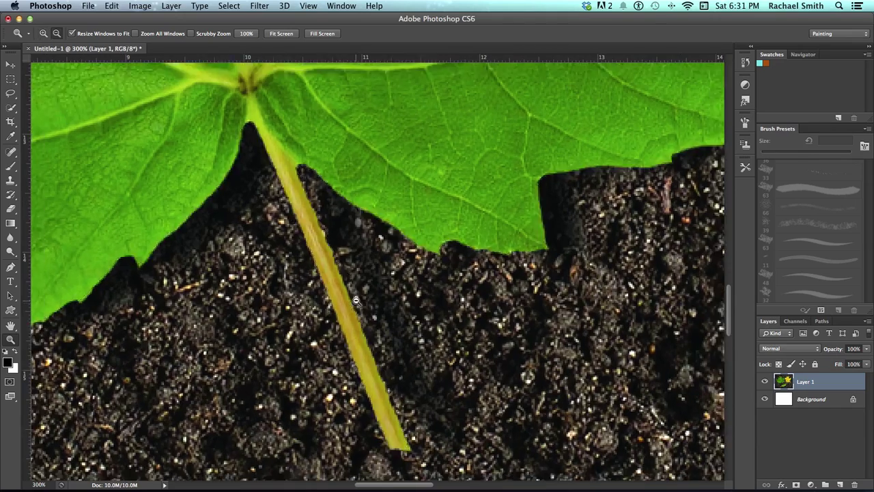
alt+super+click(356, 301)
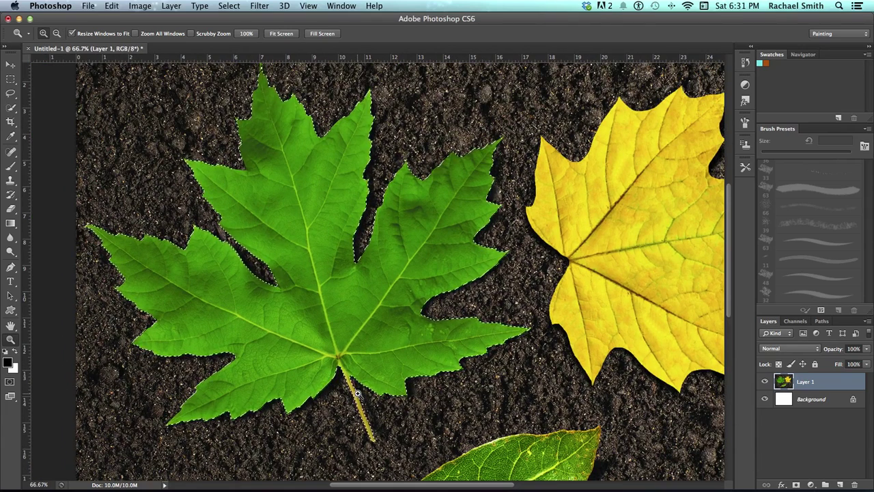
drag(297, 132, 353, 163)
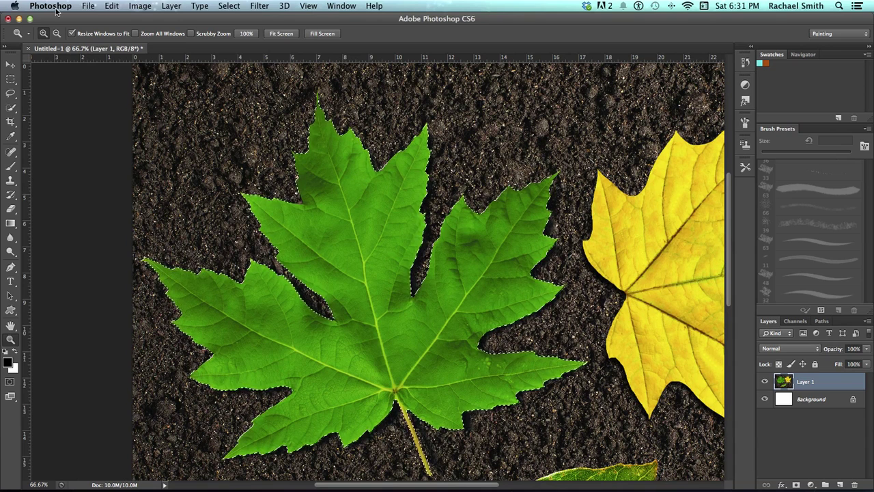
Define the selected green maple leaf as a brush preset named "Leaf 1".
click(137, 6)
click(137, 5)
click(109, 6)
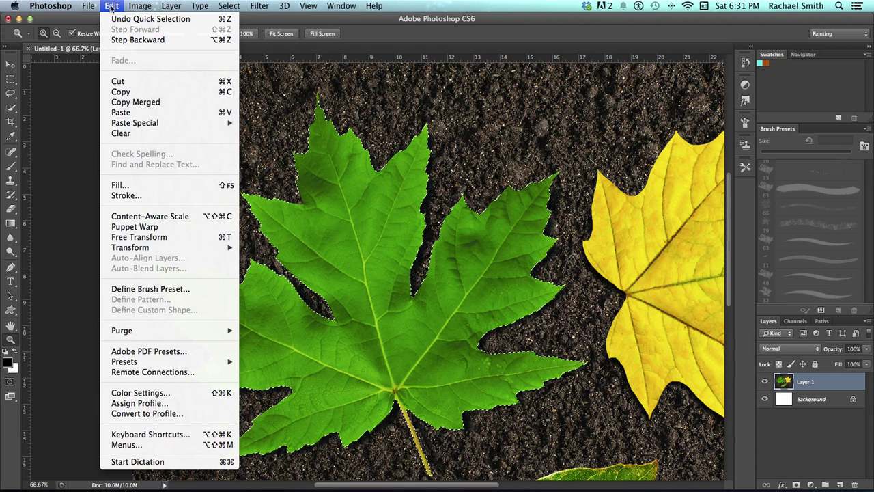
click(173, 291)
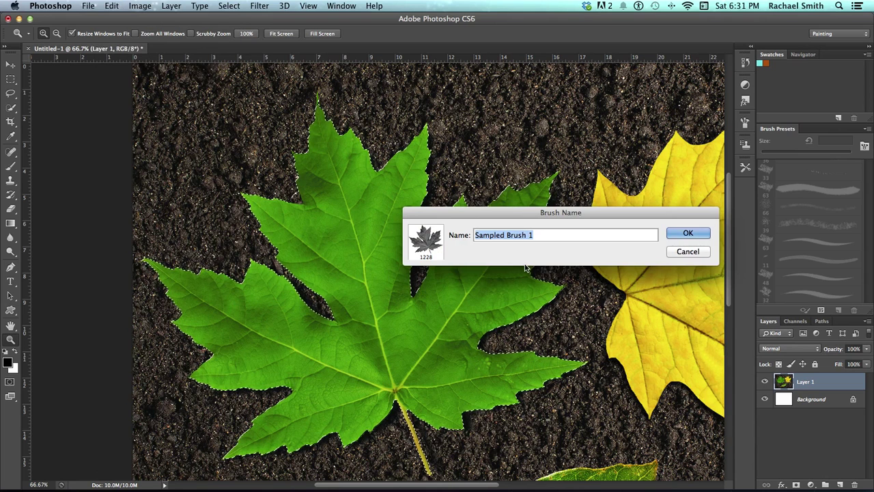
text(Leaf)
text( 2)
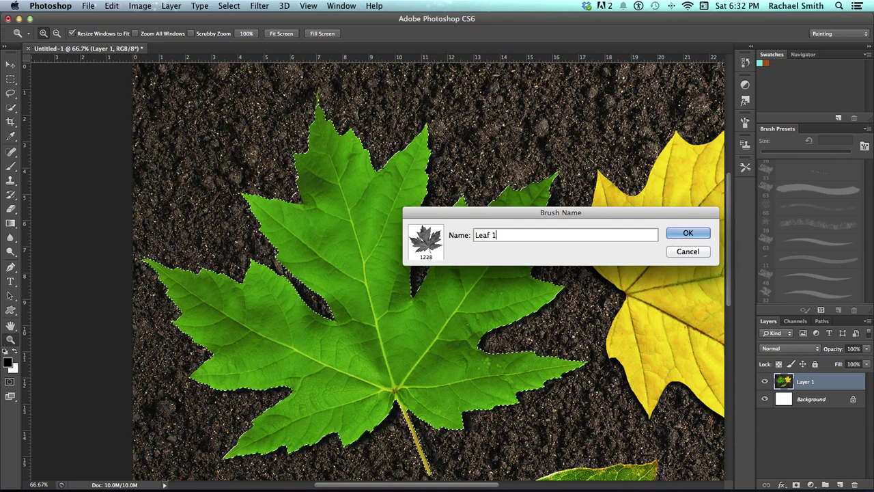
key(Return)
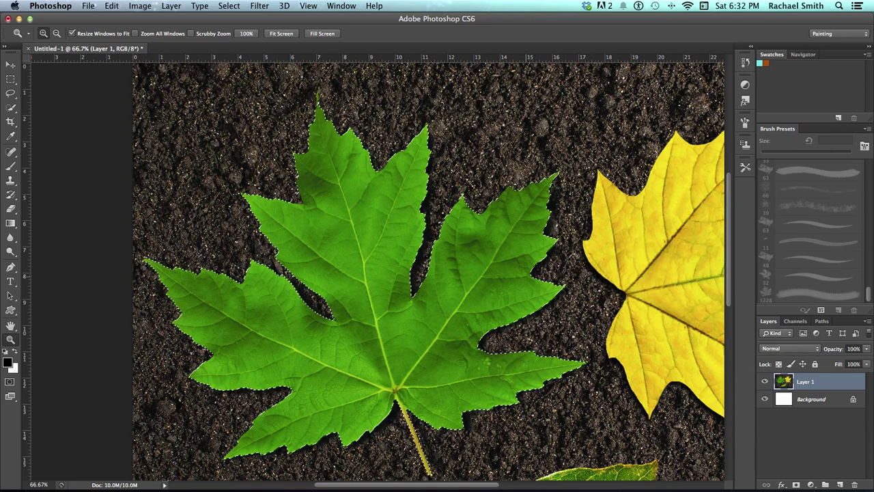
Deselect the leaf, hide Layer 1 and make the Background layer active.
key(ctrl+d)
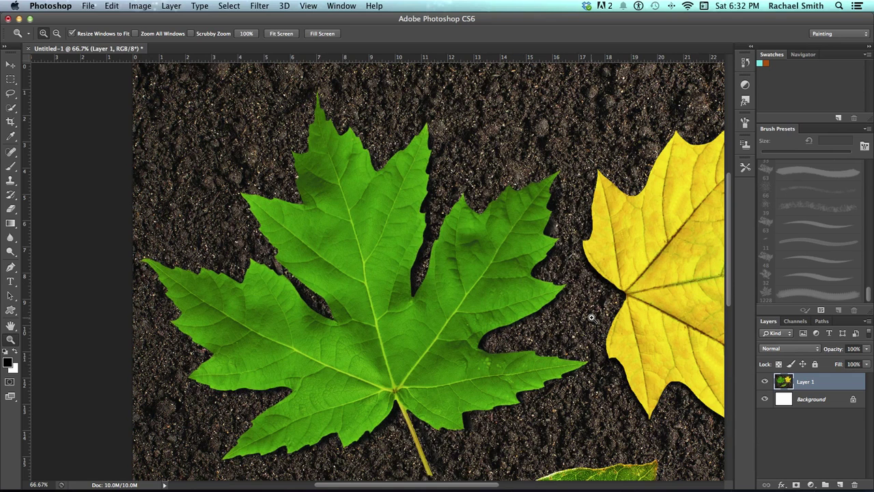
click(765, 382)
click(788, 400)
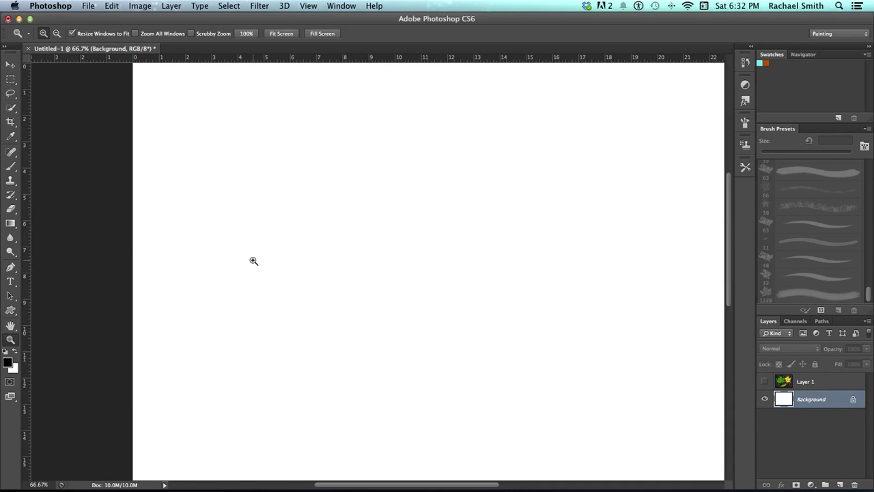
Choose the new 1228 px leaf brush and stamp one black leaf on the upper-left area of the white canvas.
key(b)
drag(869, 294, 868, 304)
click(804, 299)
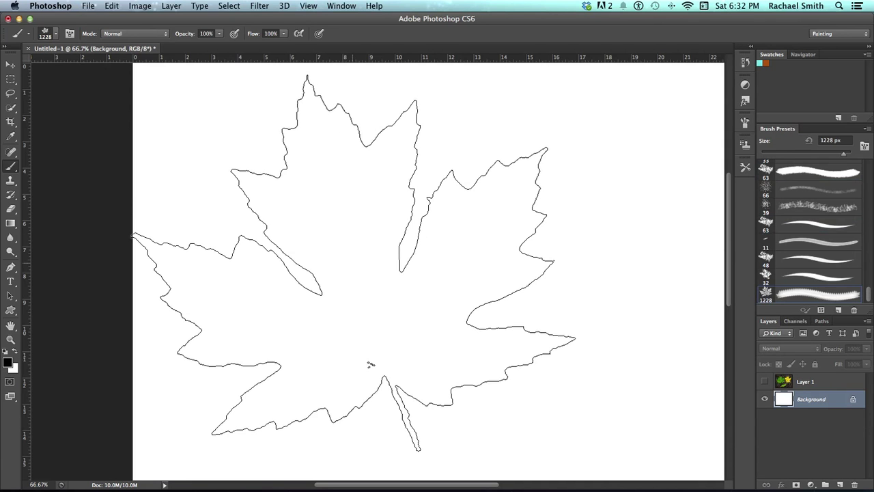
drag(492, 285, 376, 279)
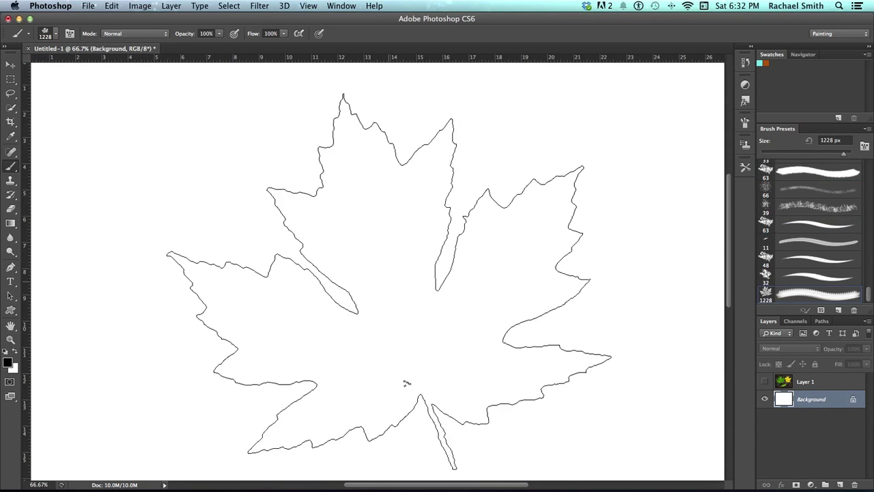
key(super+0)
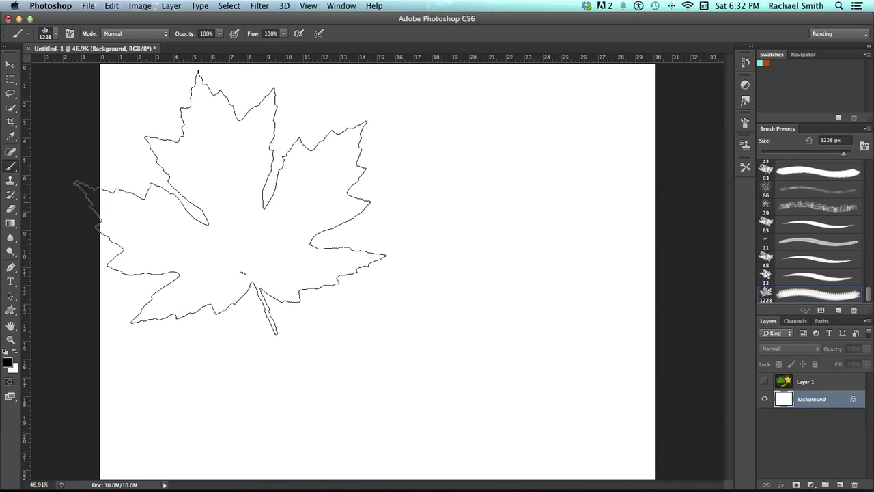
click(245, 273)
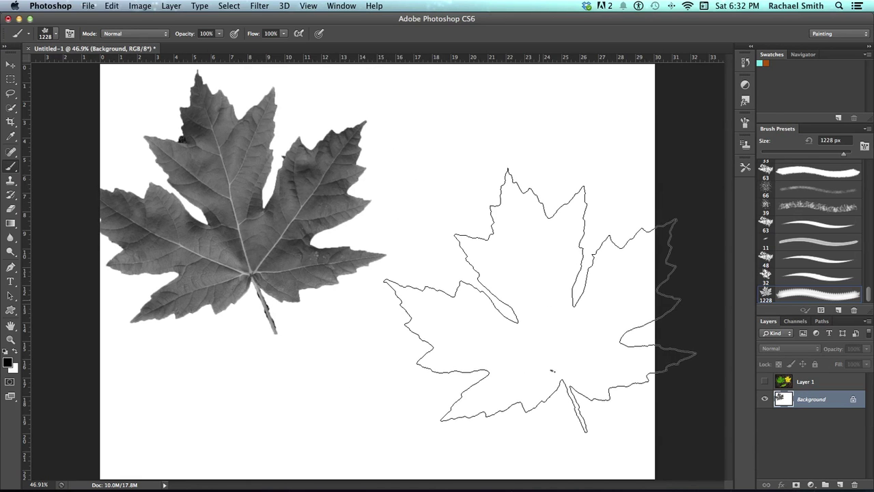
Set the foreground colour to dark red b70a0a and stamp a second leaf on the right half of the canvas.
click(7, 365)
mouse_move(470, 320)
mouse_down()
mouse_move(479, 308)
mouse_move(482, 320)
mouse_up()
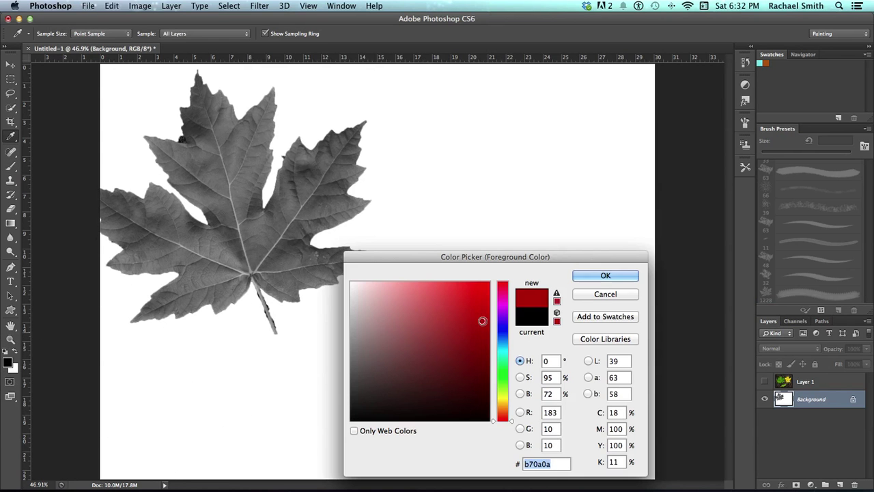
click(607, 276)
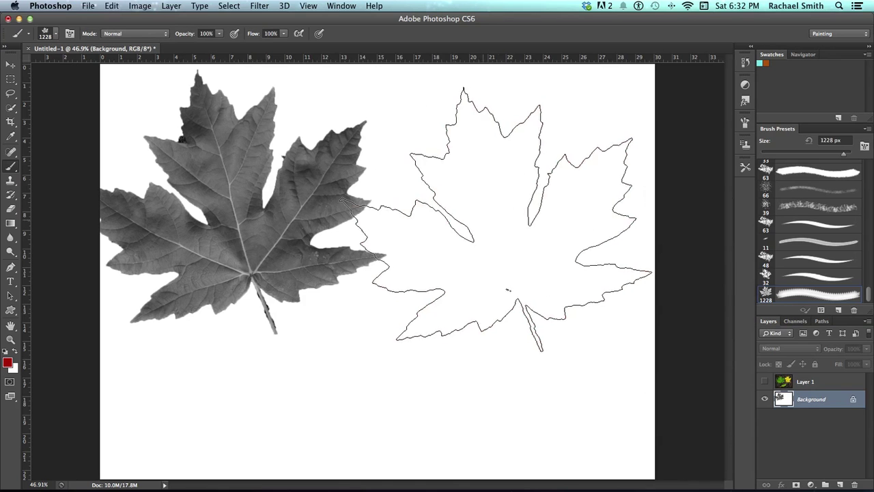
click(507, 289)
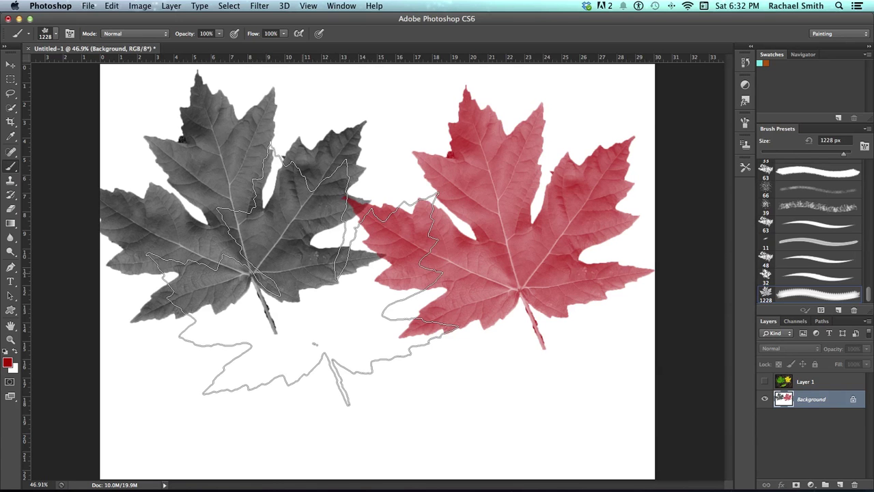
Undo the test stamps back to the active leaf selection and show Layer 1 again.
key(super+alt+z)
key(super+alt+z)
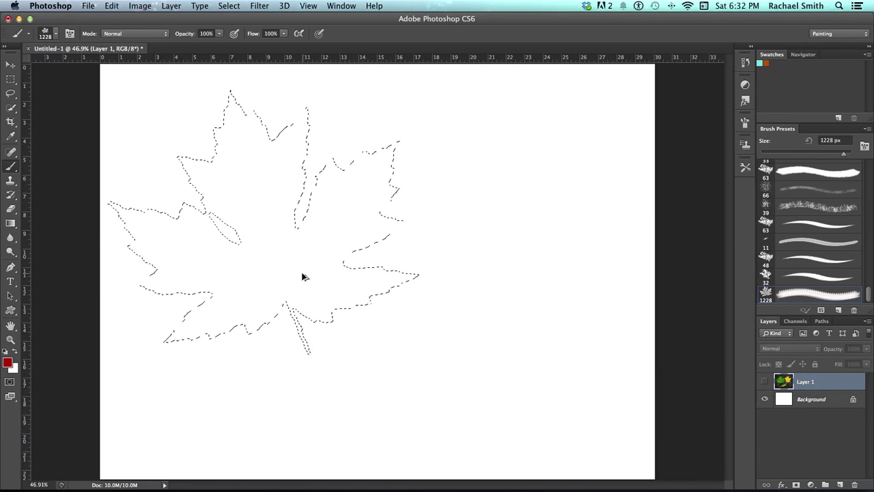
click(764, 381)
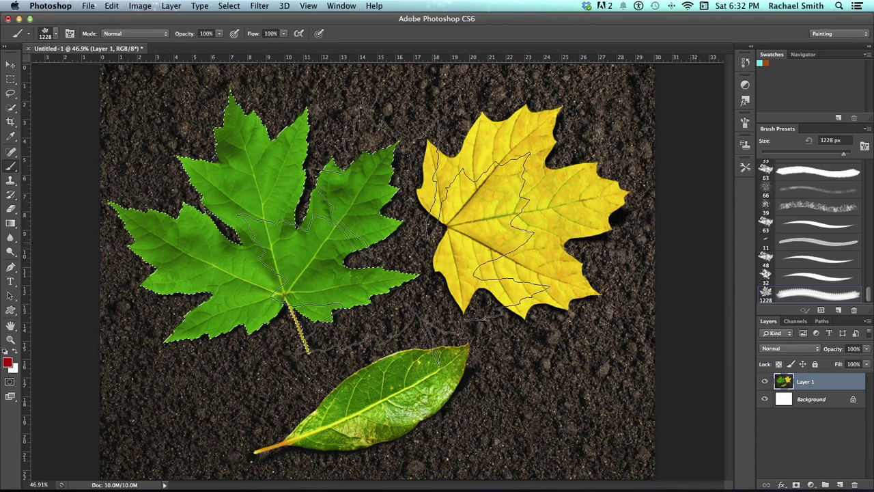
Copy the selected green leaf and create a new document 1500 by 1500 pixels in size.
key(z)
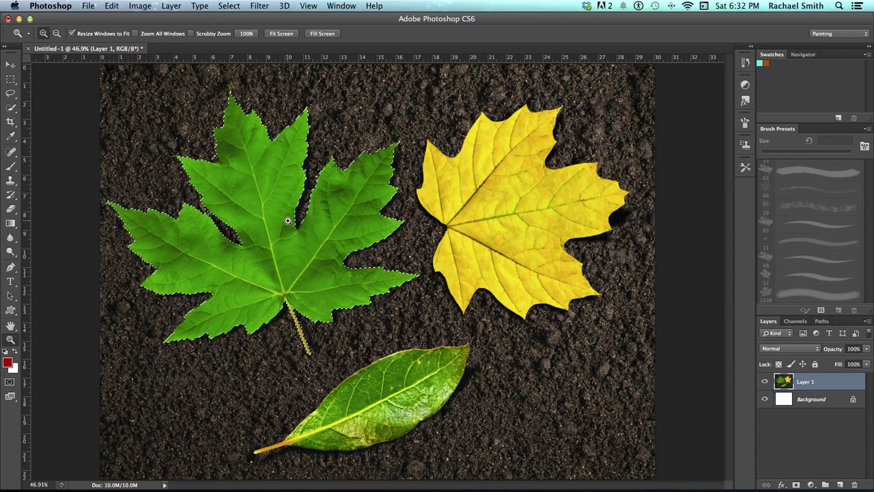
key(w)
key(alt)
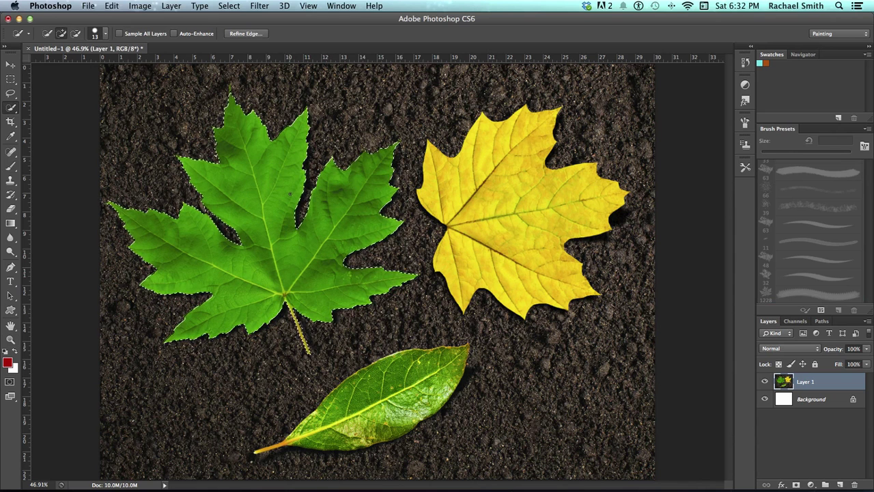
key(alt)
key(super+n)
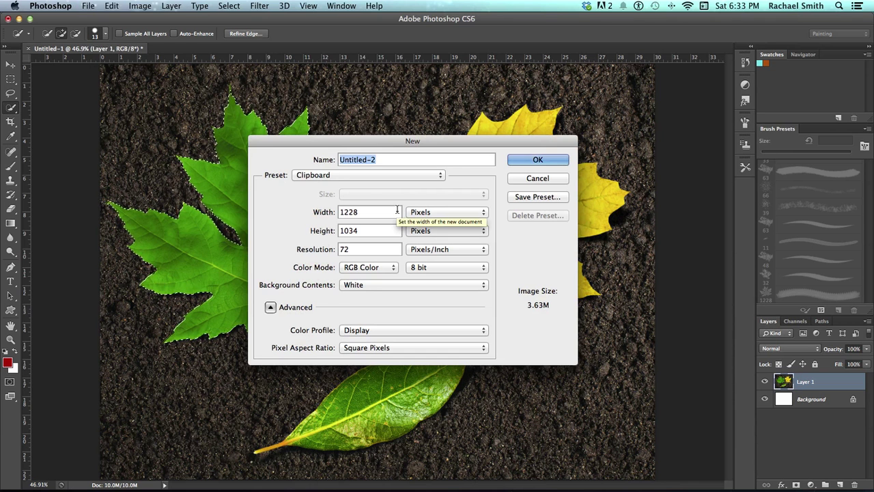
click(331, 212)
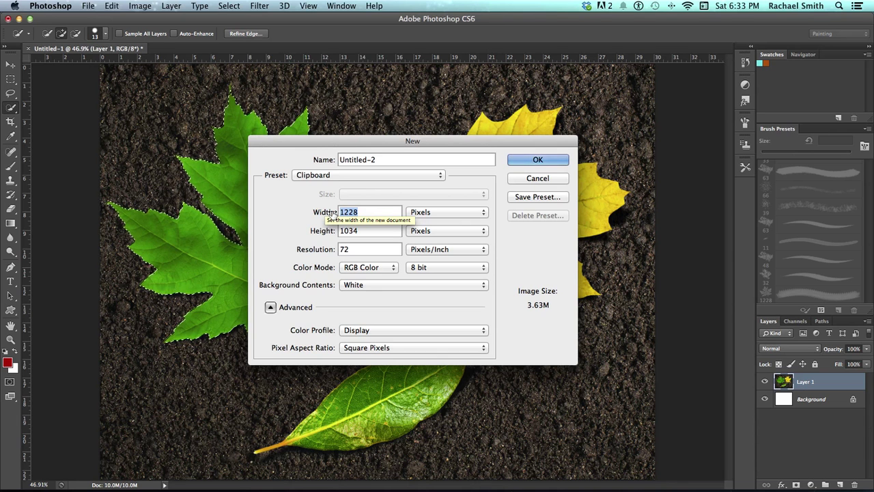
text(1500)
key(Tab)
text(1500)
key(Tab)
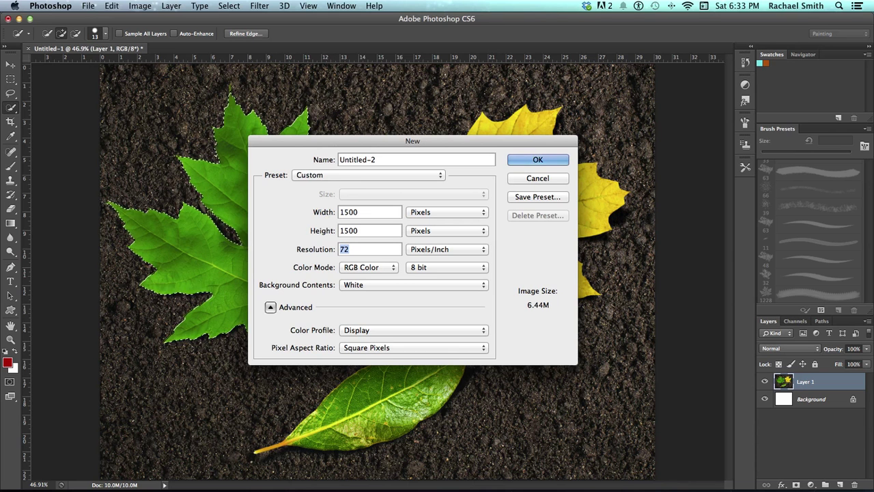
key(Tab)
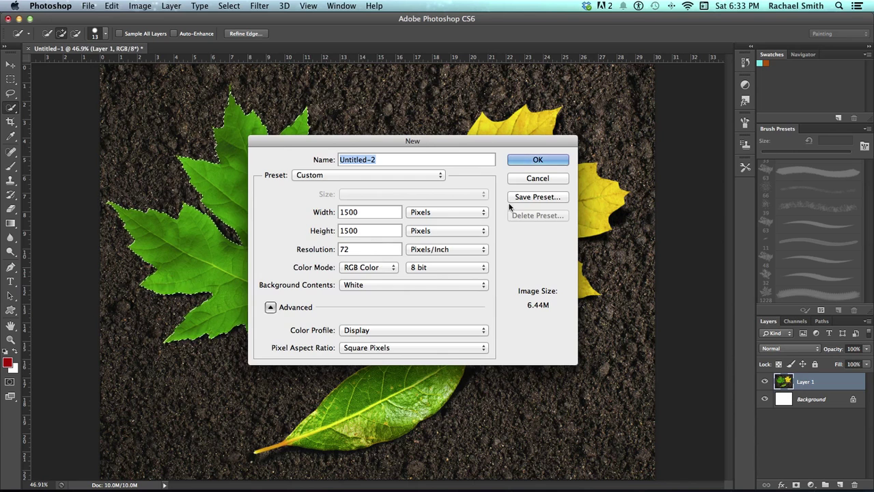
key(Return)
Paste the leaf into the new document and move it slightly up and to the left on the canvas.
key(super+v)
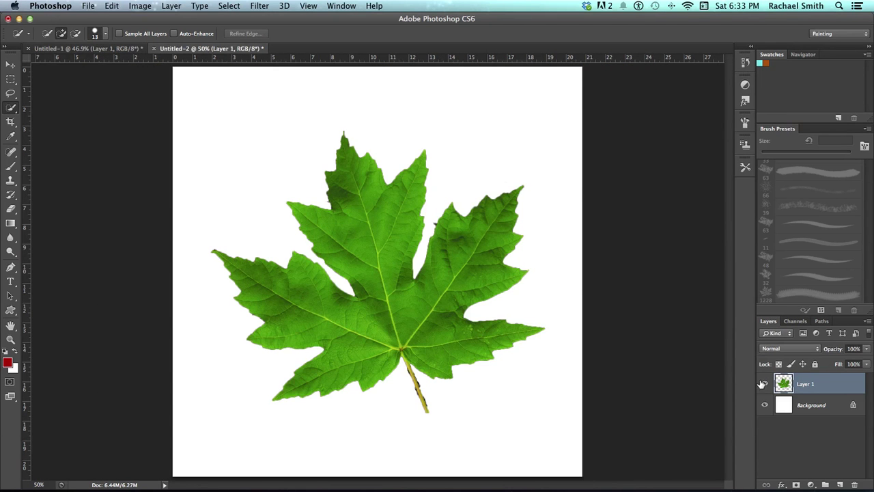
key(v)
mouse_move(455, 264)
mouse_down()
mouse_move(442, 243)
mouse_move(448, 255)
mouse_up()
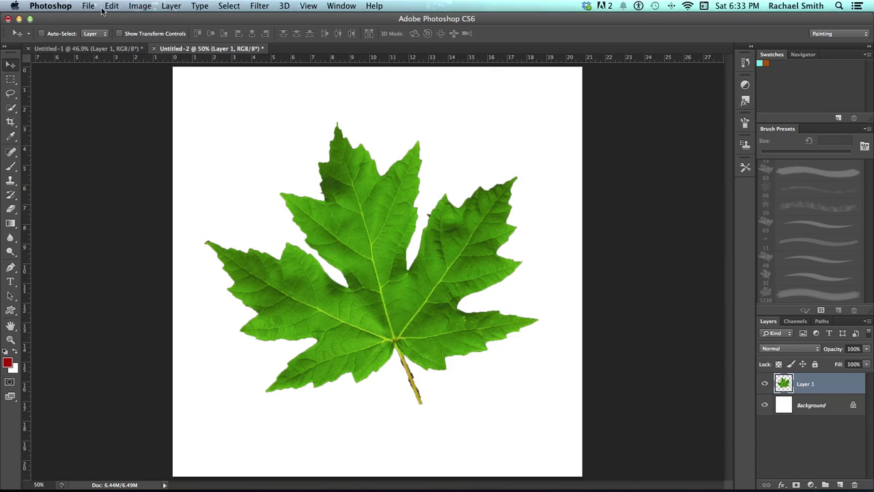
Convert the new document to Grayscale mode without flattening the layers, discarding the colour information.
click(139, 6)
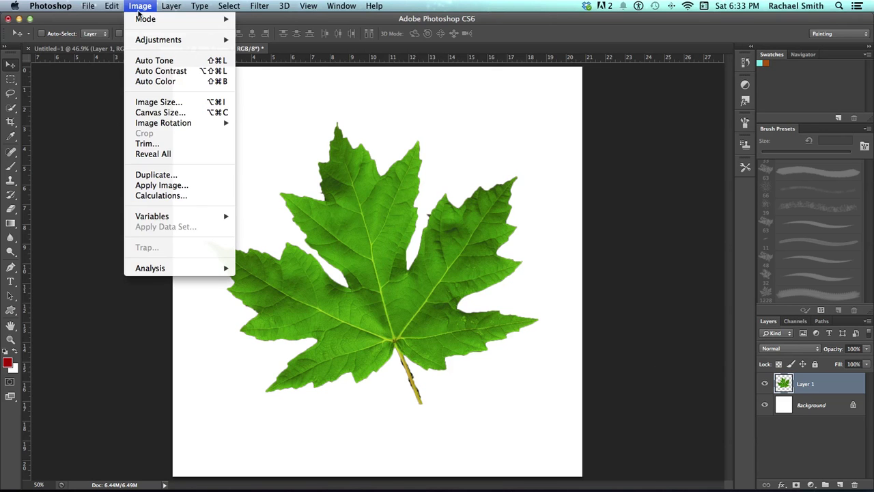
mouse_move(151, 19)
click(261, 34)
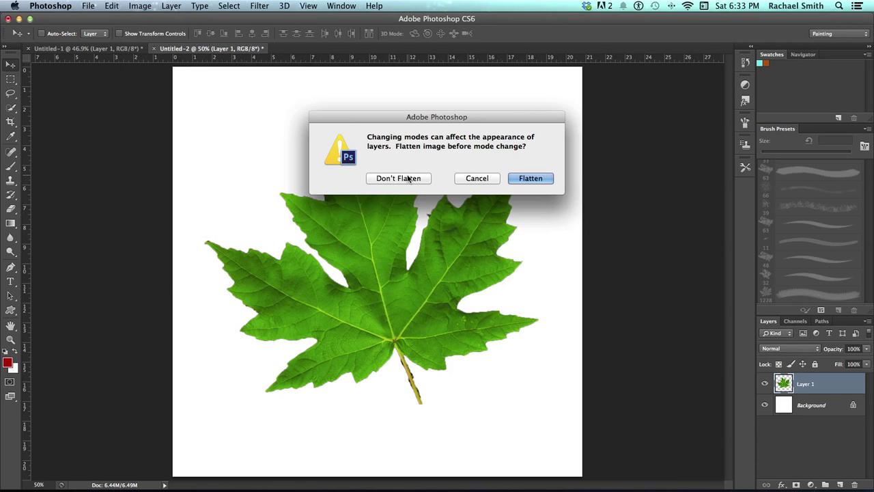
click(406, 178)
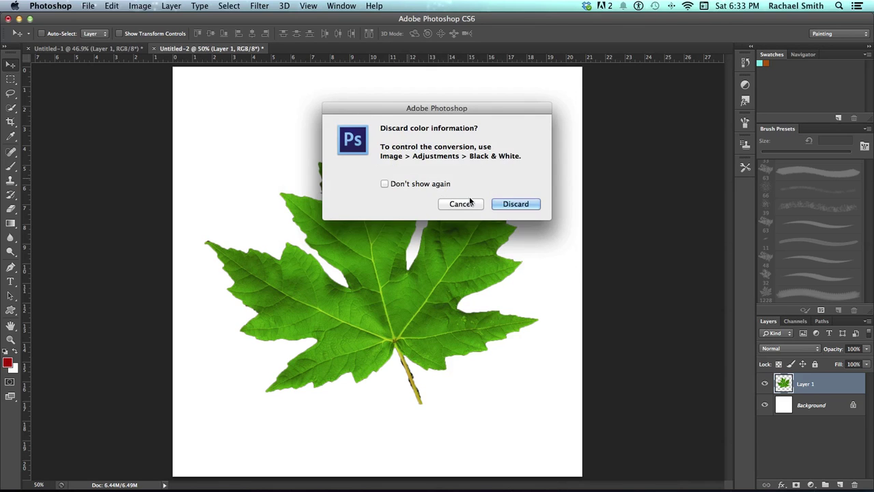
click(509, 208)
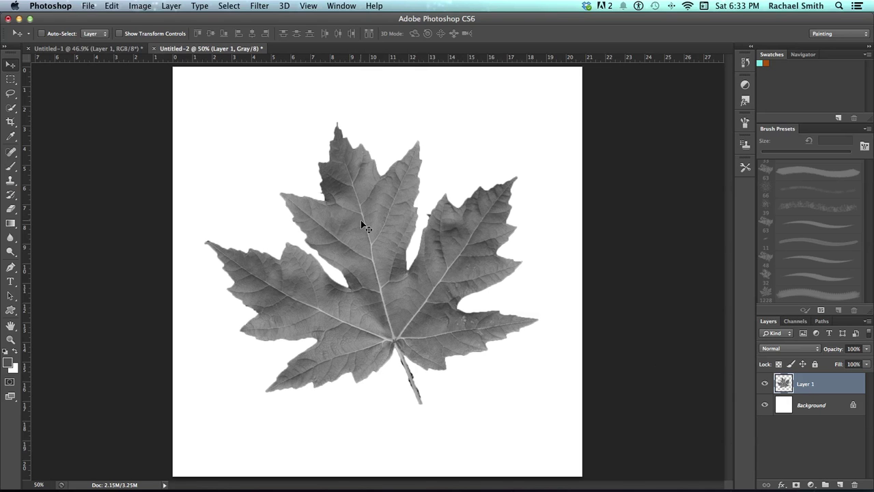
Increase the leaf's contrast with Levels, setting the black input level to 66 and the white input level to 236.
click(115, 6)
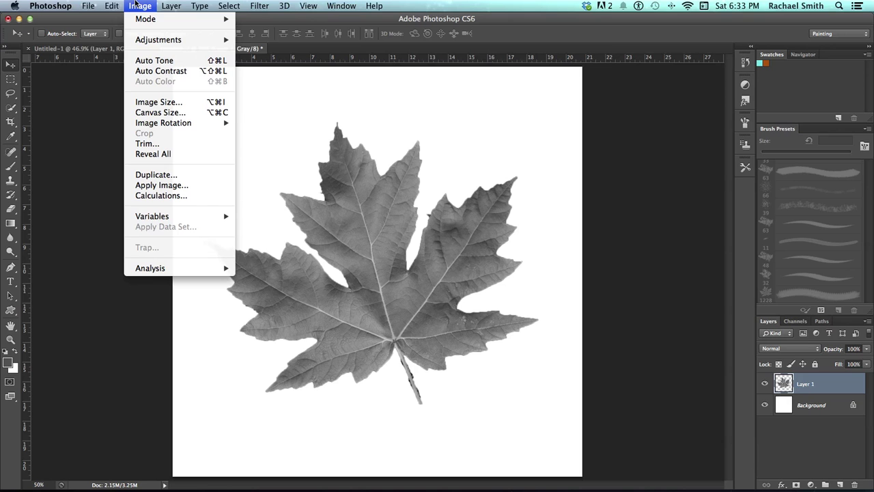
mouse_move(155, 46)
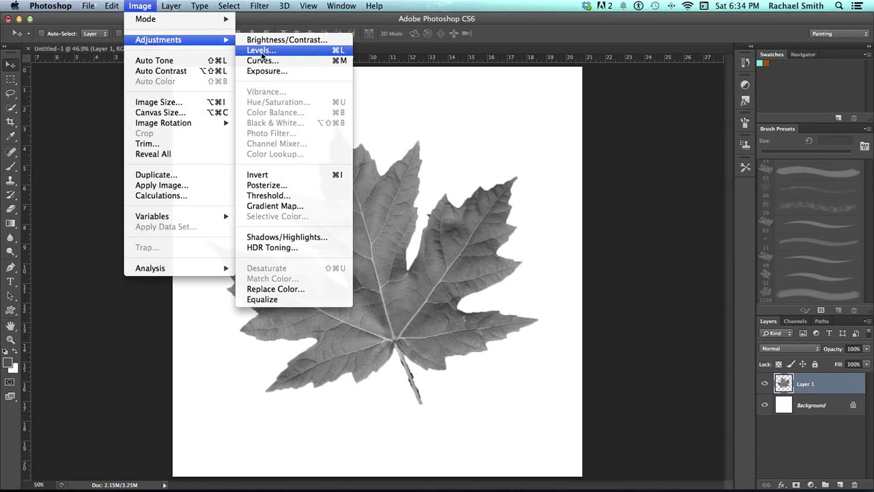
click(262, 51)
drag(619, 286, 645, 286)
mouse_move(753, 285)
mouse_down()
mouse_move(735, 287)
mouse_move(753, 287)
mouse_move(746, 287)
mouse_up()
drag(644, 287, 649, 286)
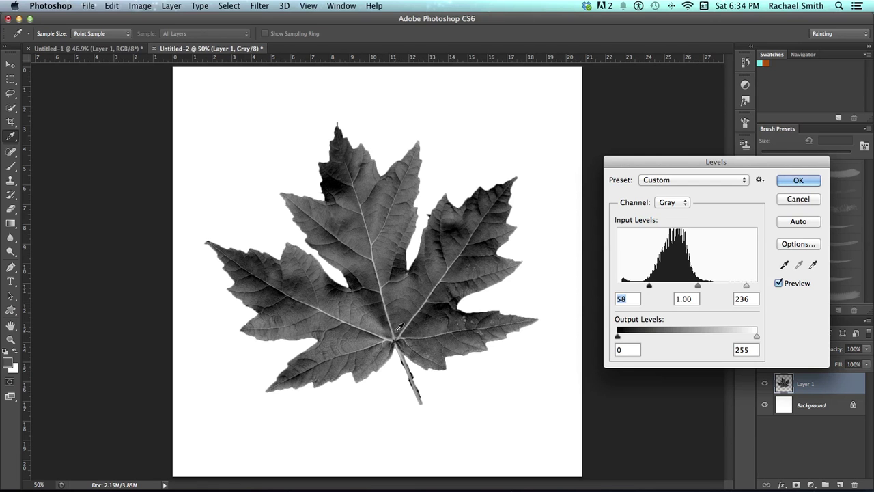
drag(649, 288, 652, 287)
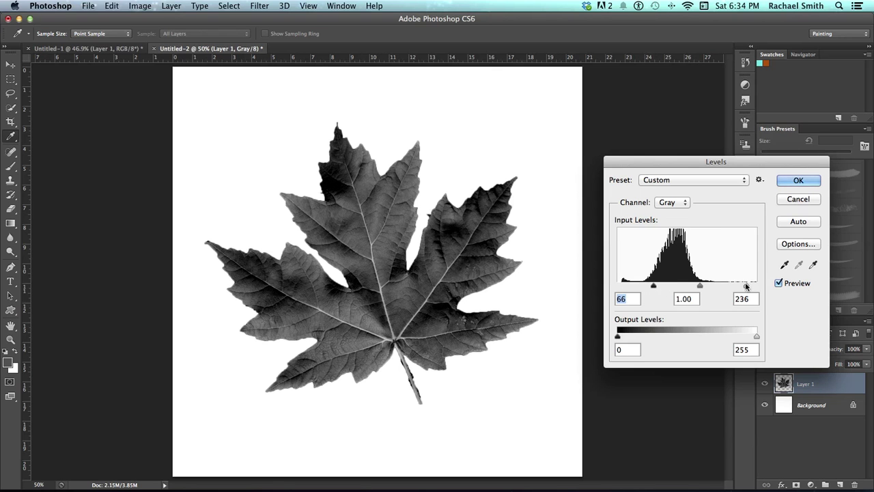
click(798, 179)
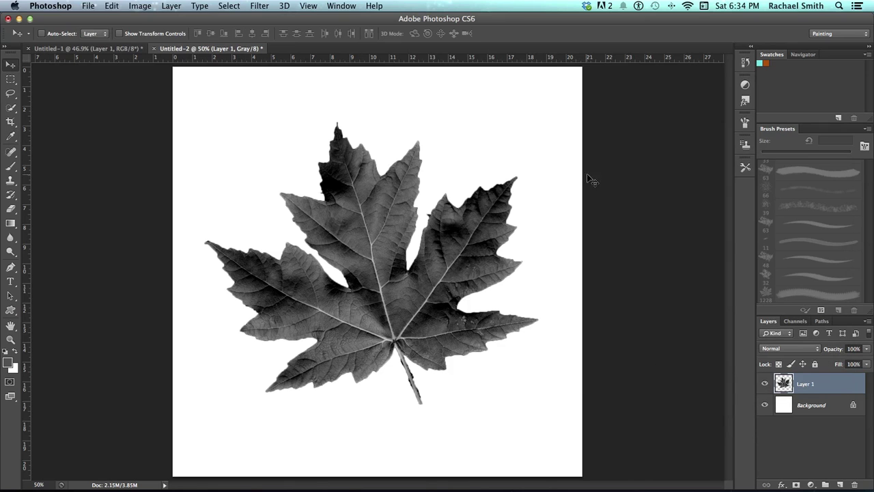
Darken the edges of the leaf's central lobe with a 217 px toning brush, Midtones range, 50% exposure.
key(o)
mouse_move(347, 217)
mouse_down()
mouse_move(396, 200)
mouse_move(387, 209)
mouse_move(411, 132)
mouse_up()
mouse_move(430, 166)
mouse_down()
mouse_move(343, 120)
mouse_move(476, 265)
mouse_move(519, 272)
mouse_move(496, 313)
mouse_move(532, 321)
mouse_move(450, 377)
mouse_move(340, 431)
mouse_move(365, 383)
mouse_move(259, 391)
mouse_move(274, 335)
mouse_move(306, 340)
mouse_move(240, 329)
mouse_move(252, 324)
mouse_move(217, 310)
mouse_move(236, 301)
mouse_move(183, 265)
mouse_move(194, 246)
mouse_move(240, 216)
mouse_move(231, 223)
mouse_move(247, 239)
mouse_move(280, 243)
mouse_move(300, 224)
mouse_move(339, 228)
mouse_move(408, 212)
mouse_move(435, 234)
mouse_move(417, 262)
mouse_move(419, 217)
mouse_up()
mouse_move(283, 191)
mouse_down()
mouse_move(295, 233)
mouse_move(288, 196)
mouse_move(311, 194)
mouse_move(366, 140)
mouse_move(375, 164)
mouse_move(418, 149)
mouse_move(459, 185)
mouse_move(451, 190)
mouse_move(505, 179)
mouse_move(505, 333)
mouse_move(532, 325)
mouse_move(432, 368)
mouse_move(385, 379)
mouse_move(390, 370)
mouse_move(418, 398)
mouse_move(368, 400)
mouse_move(343, 371)
mouse_move(262, 397)
mouse_move(267, 379)
mouse_move(321, 347)
mouse_move(406, 376)
mouse_move(331, 260)
mouse_move(340, 270)
mouse_move(322, 262)
mouse_move(399, 304)
mouse_move(312, 259)
mouse_move(336, 264)
mouse_up()
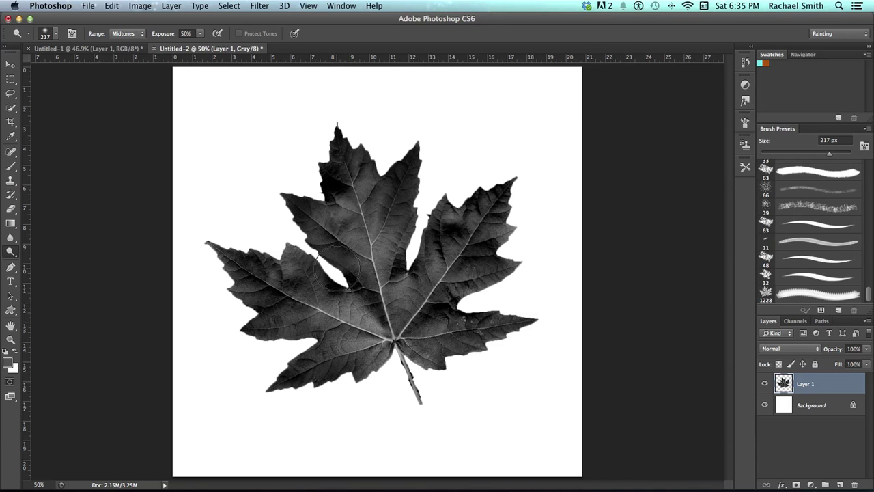
drag(338, 269, 320, 232)
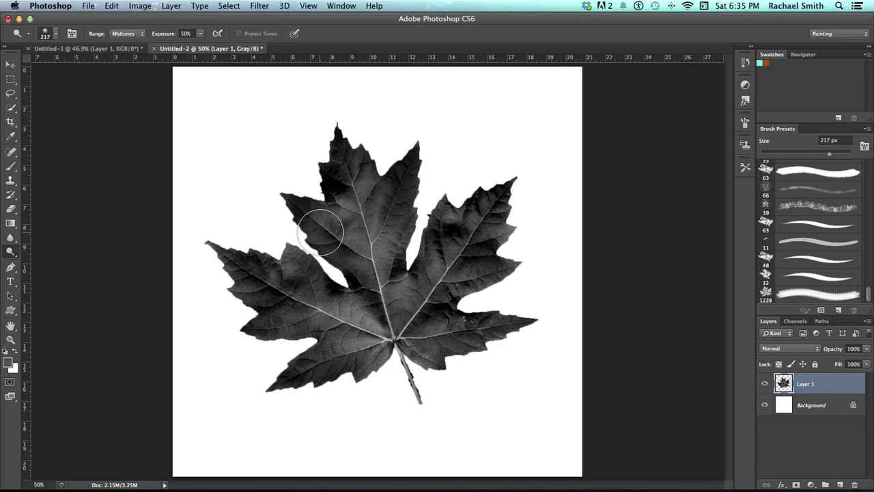
Select a rectangle around the whole leaf, define it as a brush preset named Leaf and deselect.
key(m)
mouse_move(209, 109)
mouse_down()
mouse_move(277, 195)
mouse_move(455, 318)
mouse_move(447, 332)
mouse_move(428, 335)
mouse_move(513, 351)
mouse_move(574, 413)
mouse_move(549, 422)
mouse_move(547, 410)
mouse_up()
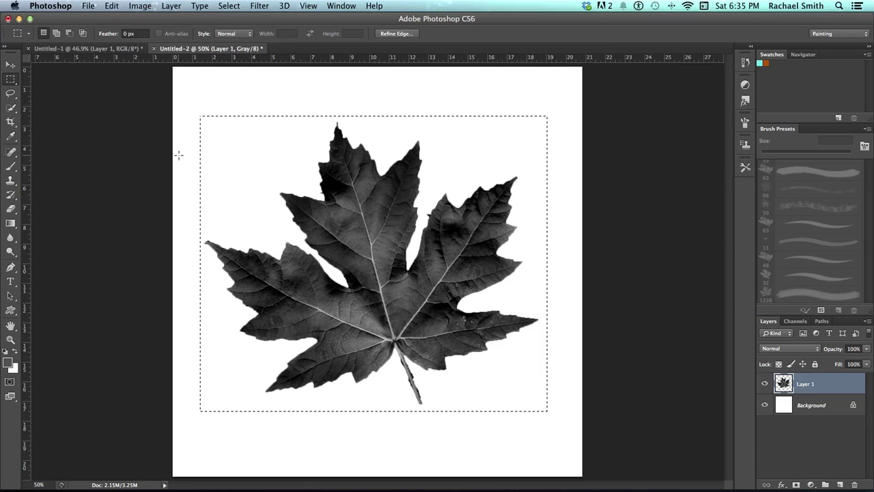
click(112, 5)
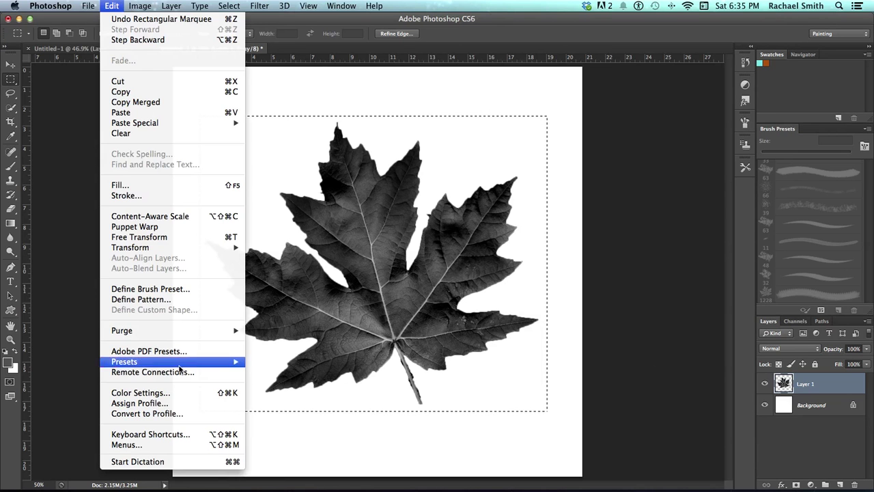
click(181, 290)
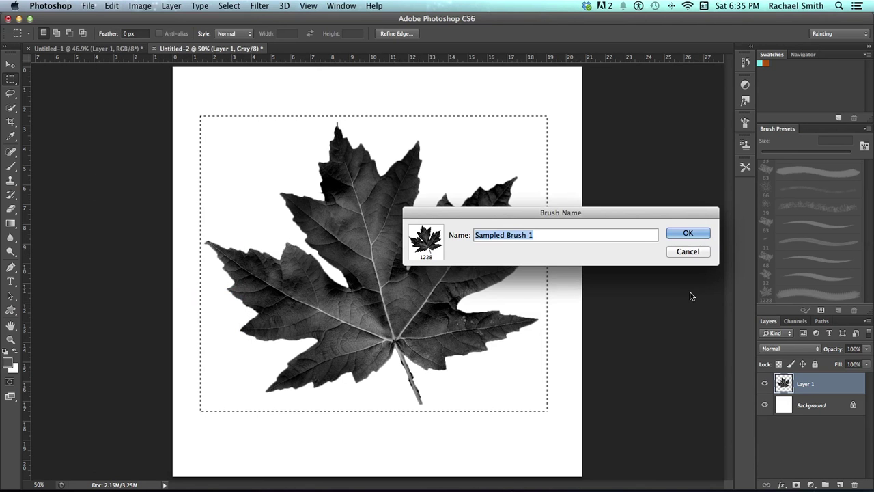
text(Leaf)
key(Return)
key(super+d)
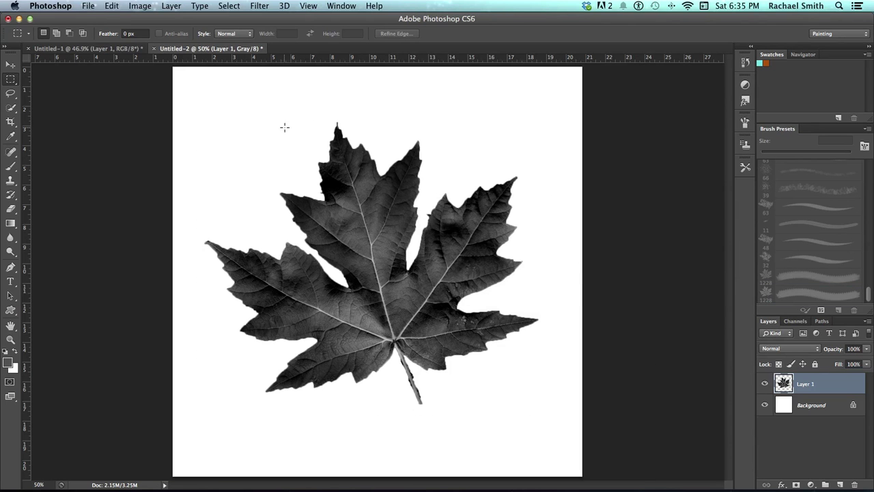
Return to the Untitled-1 document, clear the leaf selection and hide Layer 1.
click(86, 49)
key(super+d)
click(763, 381)
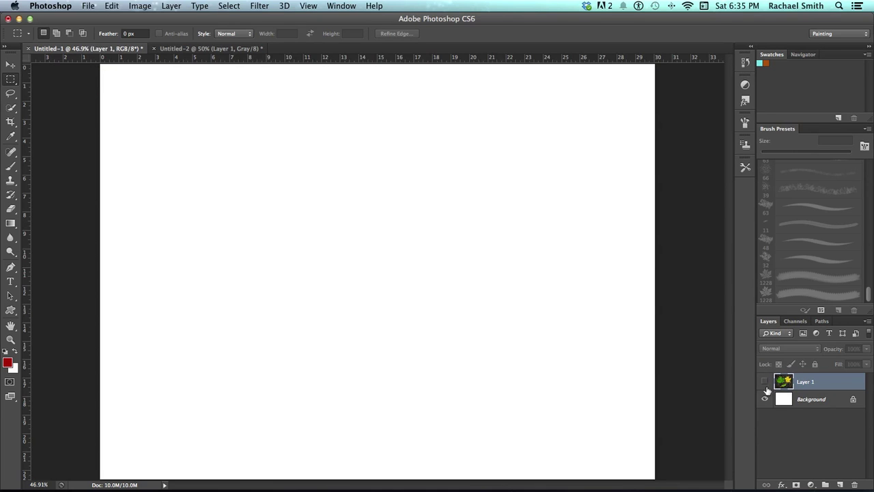
Add a new layer and stamp one dark red leaf with the new Leaf brush on the canvas's upper-left area.
click(840, 484)
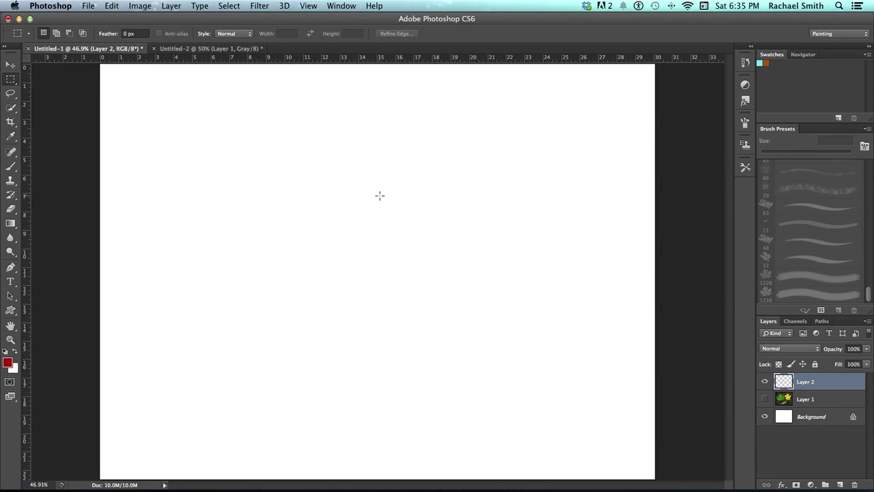
key(b)
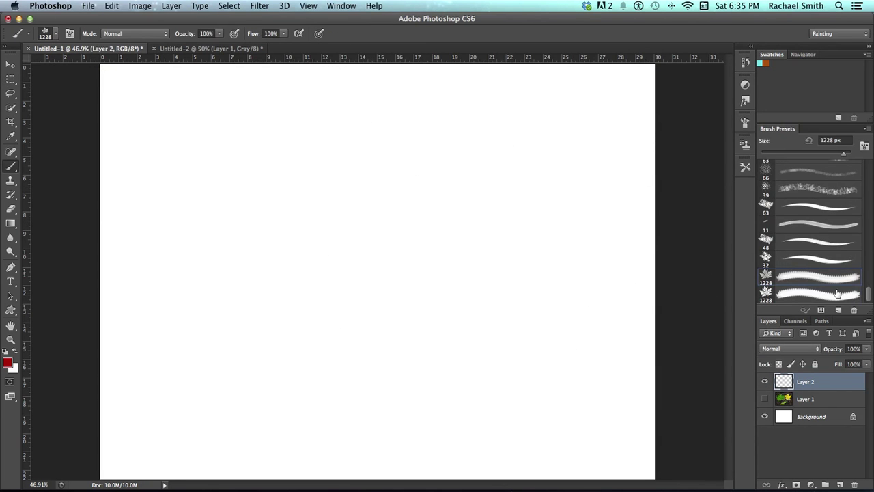
click(807, 295)
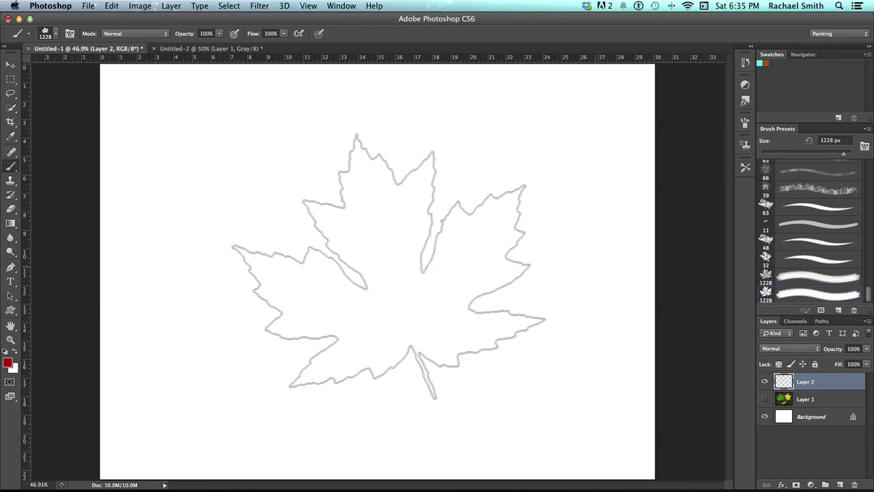
click(236, 220)
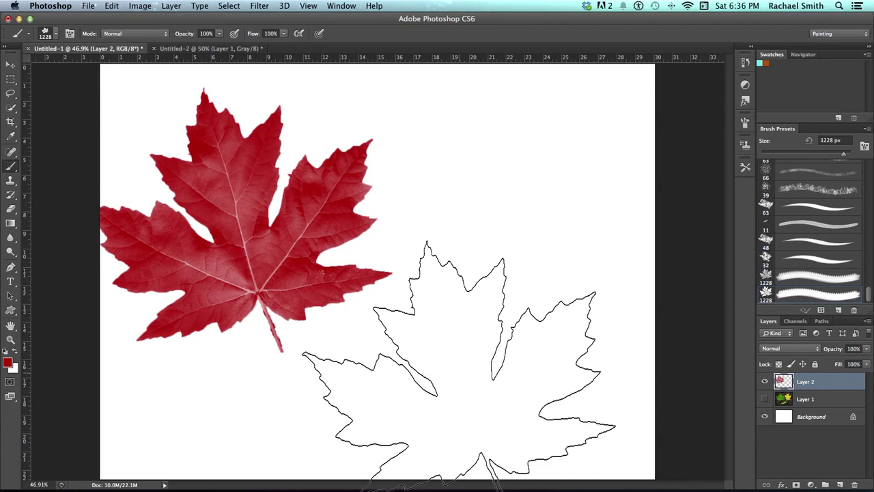
Add another layer, stamp a leaf with the earlier 1228 px leaf brush and move it to the canvas's right half.
click(839, 484)
click(796, 274)
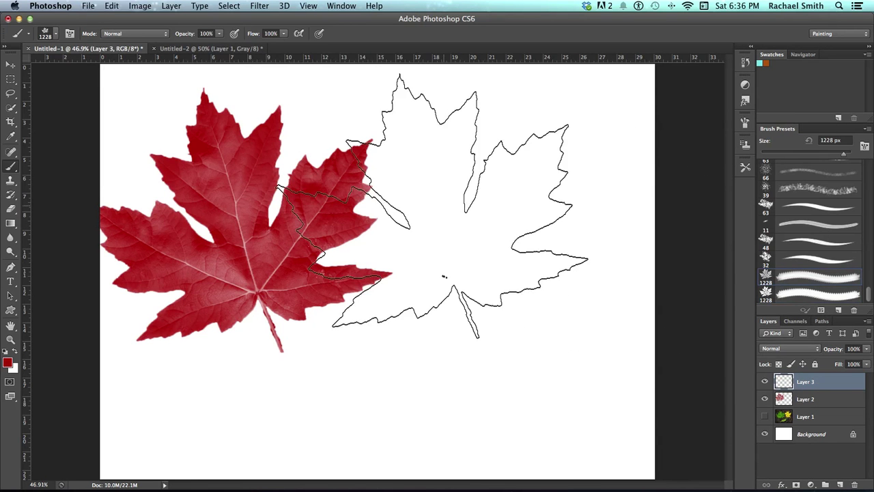
click(424, 222)
key(v)
drag(459, 239, 519, 252)
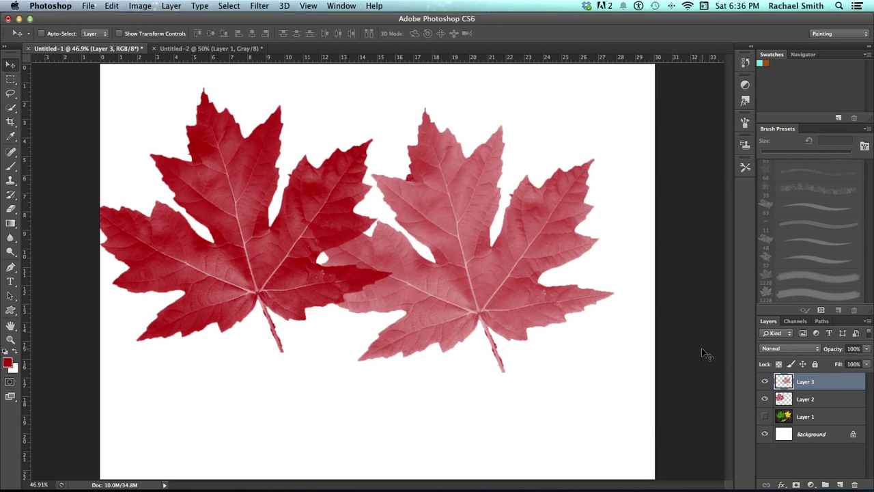
Place Layer 2 above Layer 3 in the layer order and move the darker leaf slightly upward.
mouse_move(824, 383)
mouse_down()
mouse_move(823, 398)
mouse_move(822, 388)
mouse_up()
click(800, 383)
mouse_move(267, 250)
mouse_down()
mouse_move(383, 247)
mouse_move(492, 271)
mouse_move(510, 310)
mouse_move(324, 243)
mouse_move(269, 237)
mouse_up()
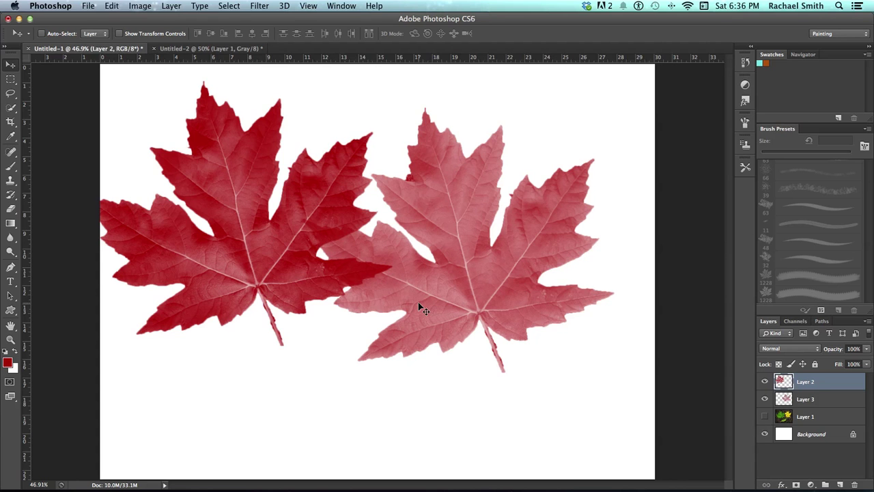
Delete both layers containing the stamped test leaves.
key(Delete)
key(Delete)
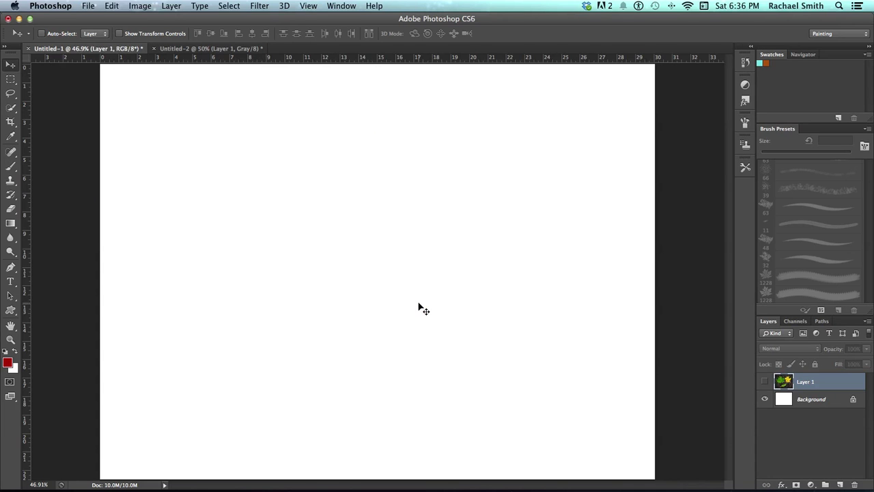
key(m)
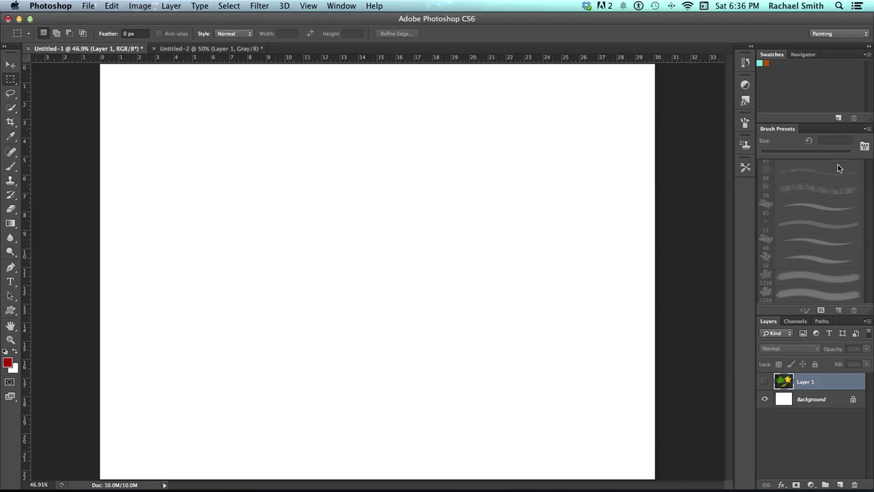
Activate the Brush tool with the first brush presets in view and make the Background layer active.
key(b)
drag(869, 298, 859, 163)
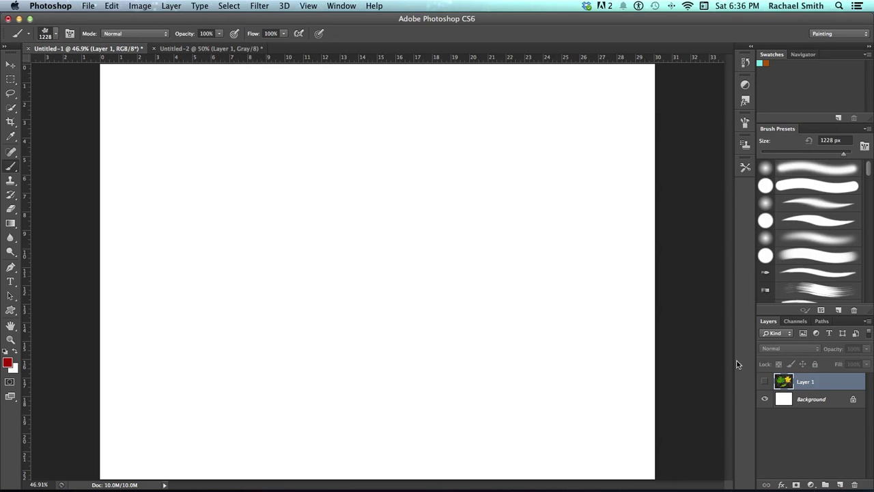
click(799, 406)
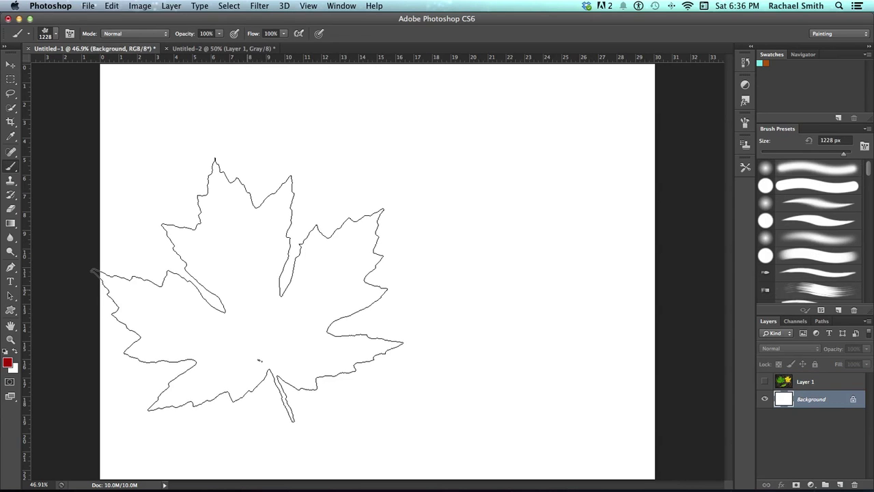
Select a small rectangular area on the canvas's left half and fill it with the default black foreground color.
click(10, 77)
click(12, 82)
click(68, 76)
drag(200, 201, 292, 242)
key(d)
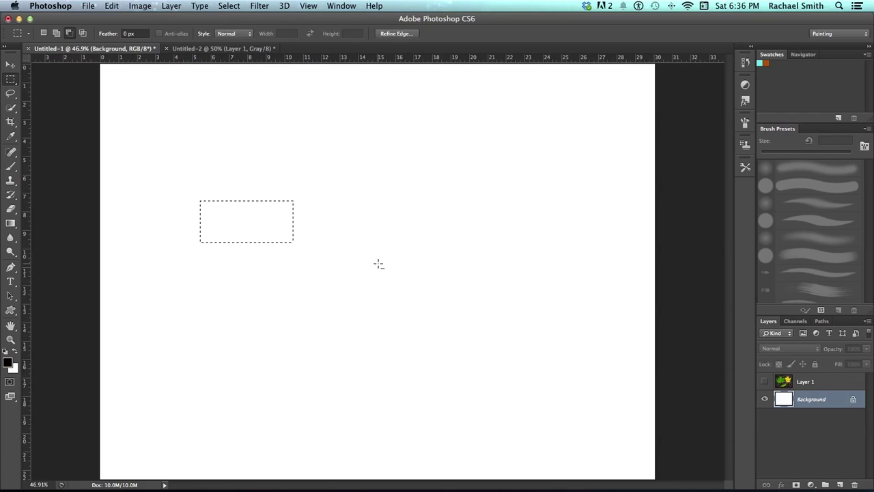
key(alt+BackSpace)
Define the filled black rectangle as a brush preset named Rectangle.
click(50, 5)
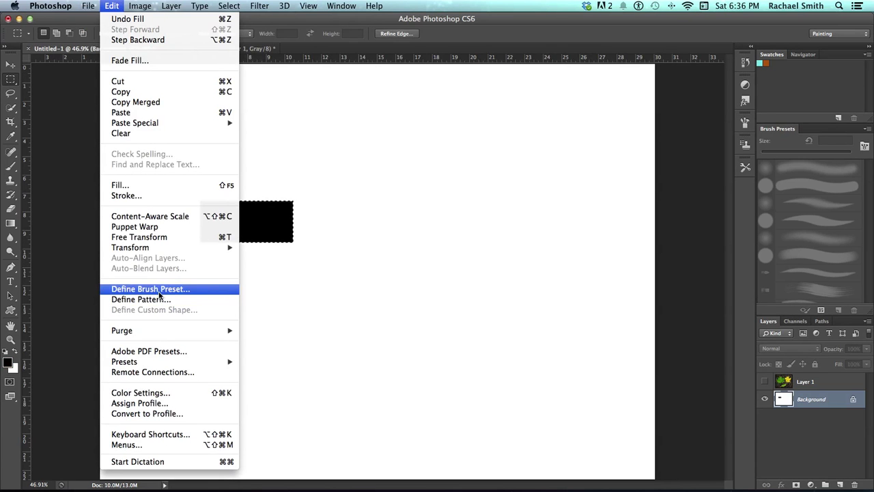
click(149, 289)
text(Rectangle)
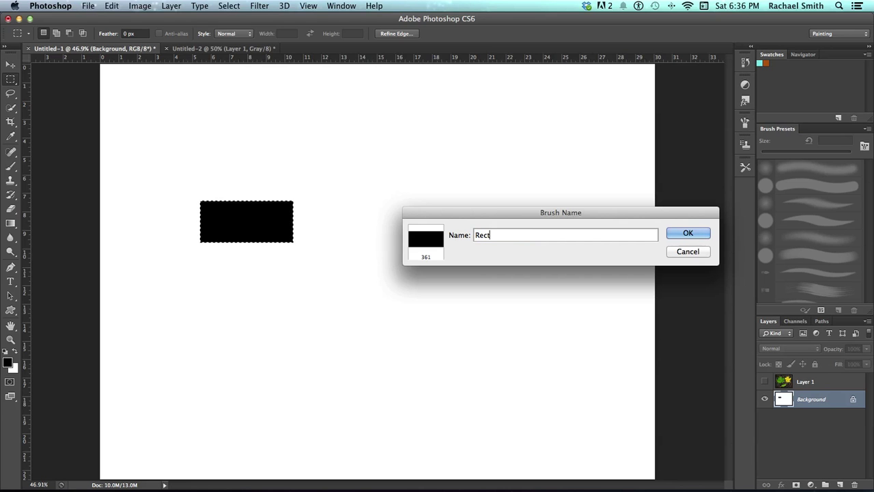
key(Return)
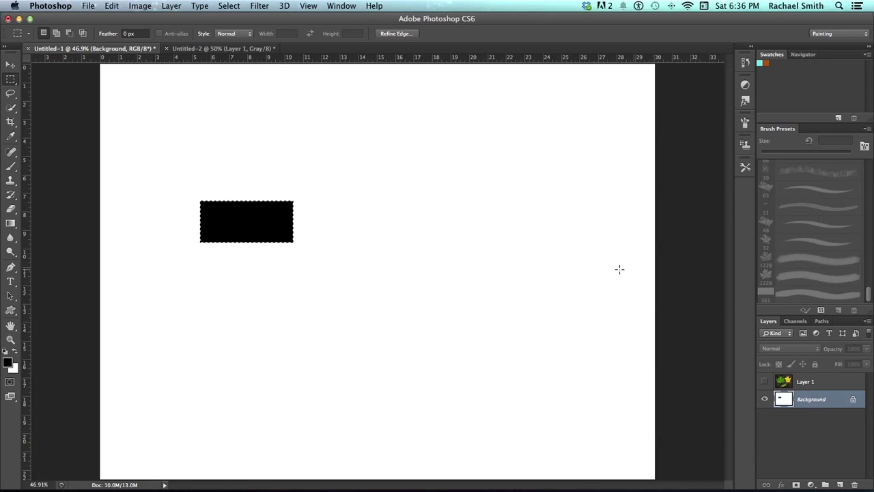
Activate the Brush tool with the new 361 px rectangle preset and clear the selection.
key(b)
click(767, 295)
key(super+d)
Test the rectangle brush at 160 px with a stroke below the black rectangle and undo the stroke.
drag(301, 303, 300, 298)
mouse_move(208, 301)
mouse_down()
mouse_move(246, 298)
mouse_move(321, 334)
mouse_move(367, 385)
mouse_move(455, 284)
mouse_move(513, 292)
mouse_move(552, 409)
mouse_up()
key(ctrl+z)
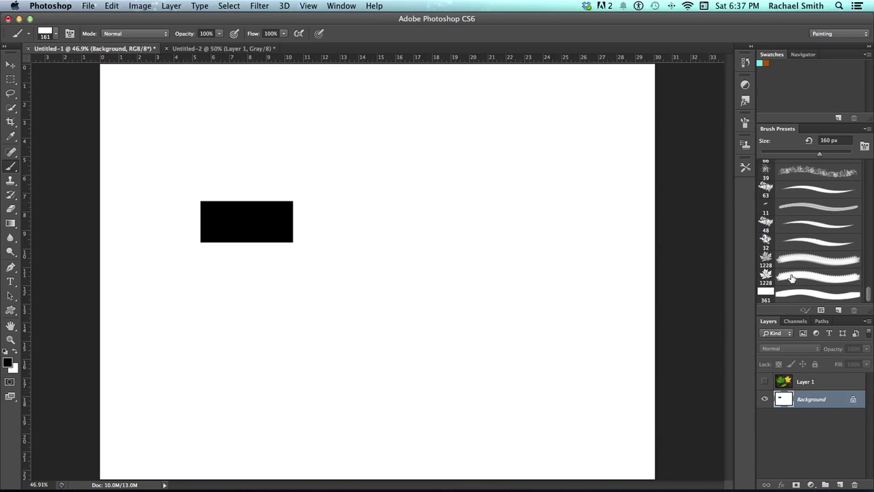
Choose the second 1228 px leaf brush and set the foreground color to red e41414.
click(814, 277)
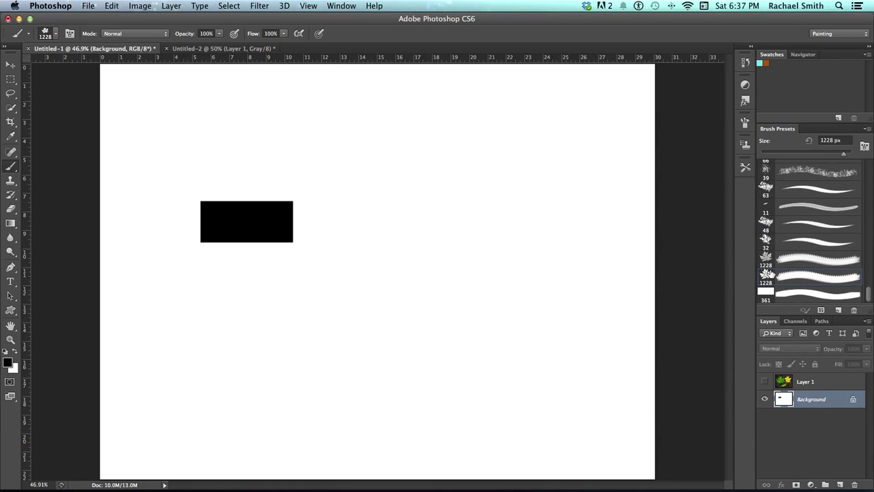
click(7, 365)
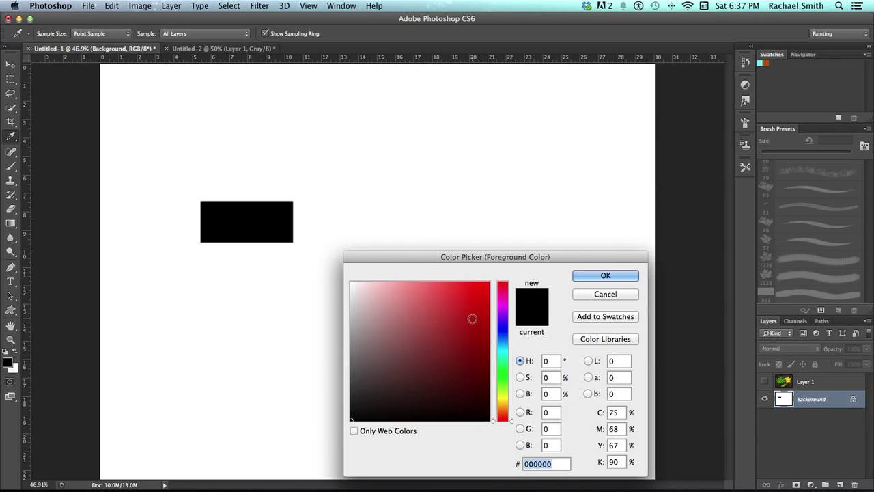
click(477, 296)
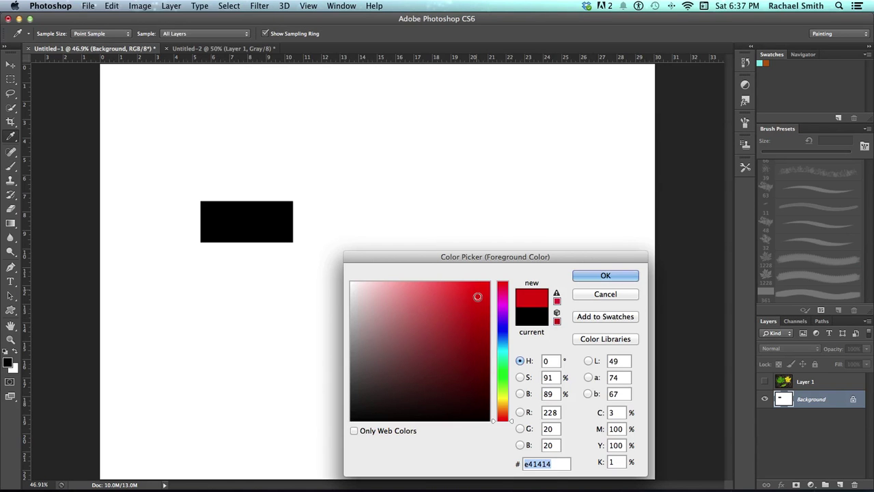
click(631, 277)
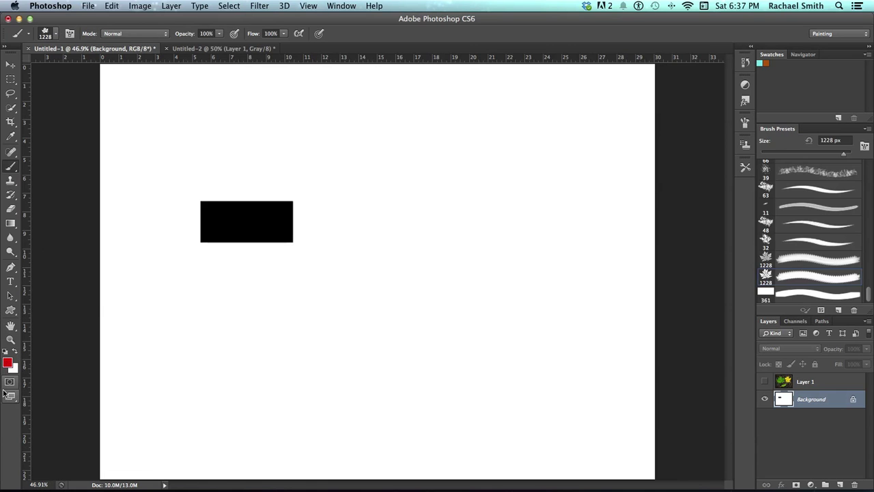
Set the background color to yellow ffea00 and return to the Brush tool.
click(14, 370)
drag(504, 409, 503, 400)
click(467, 302)
click(489, 281)
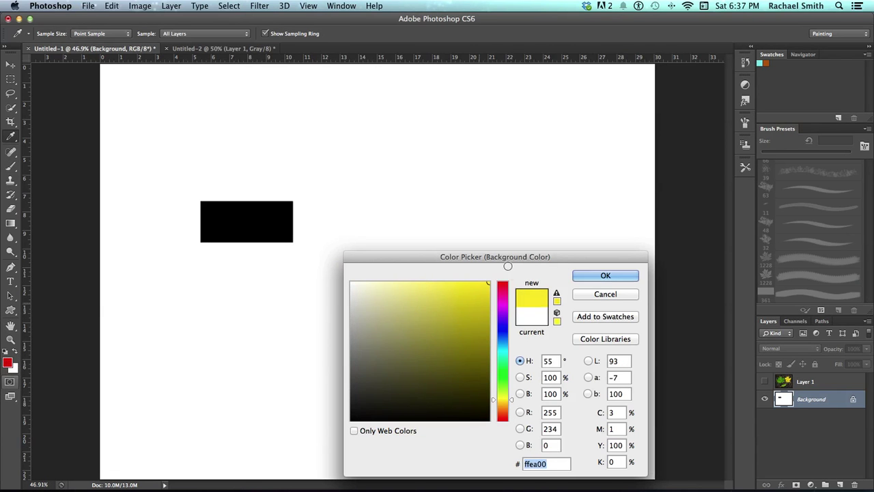
click(592, 275)
key(b)
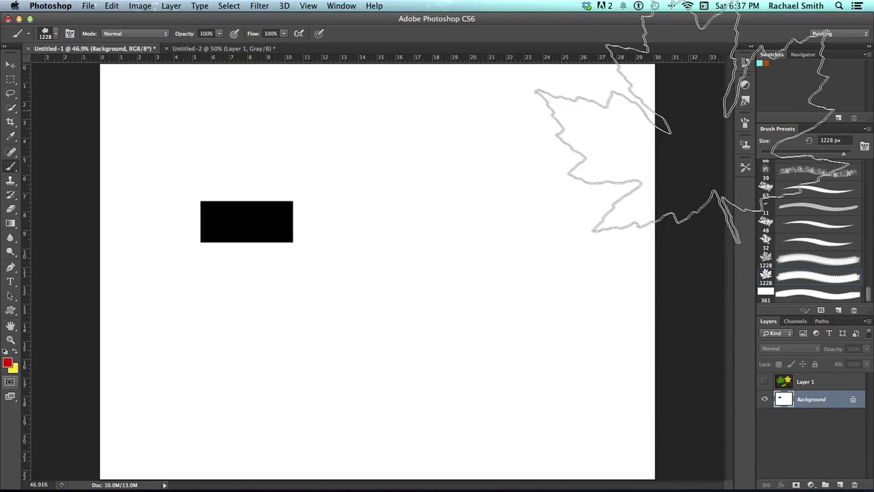
Set the leaf brush tip's spacing to 90% in its Brush Tip Shape settings.
click(744, 123)
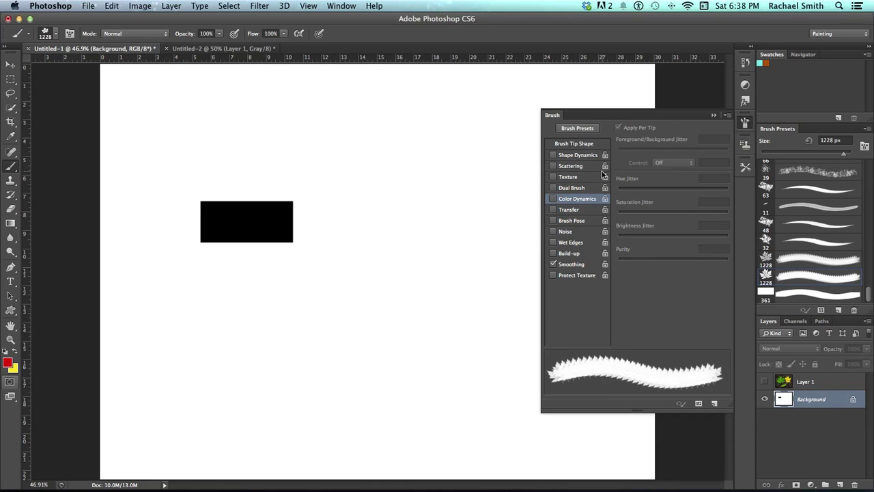
click(573, 145)
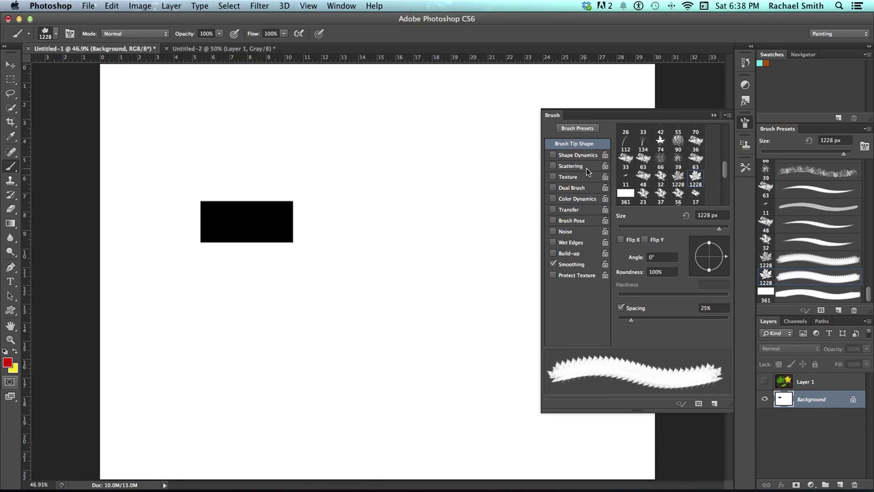
drag(631, 319, 667, 324)
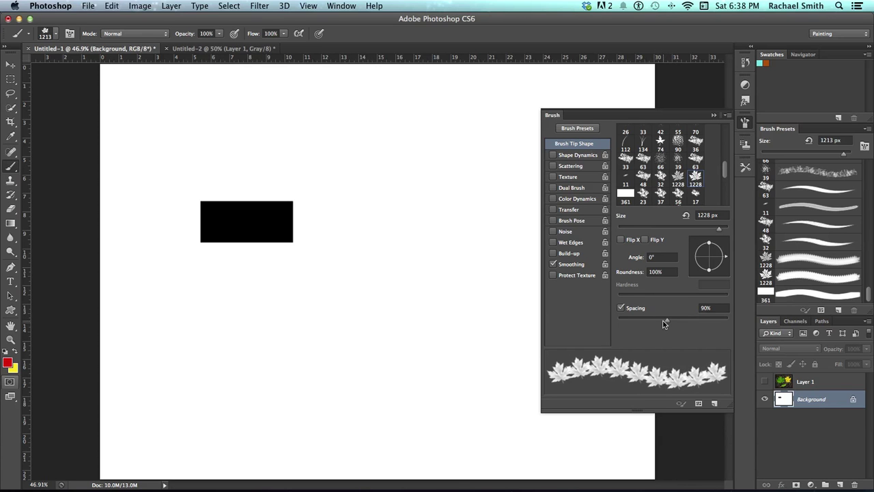
Enable Shape Dynamics for the leaf brush, set size, angle and roundness jitter to 0% and turn off both Flip X and Flip Y Jitter.
click(577, 156)
drag(667, 145, 583, 145)
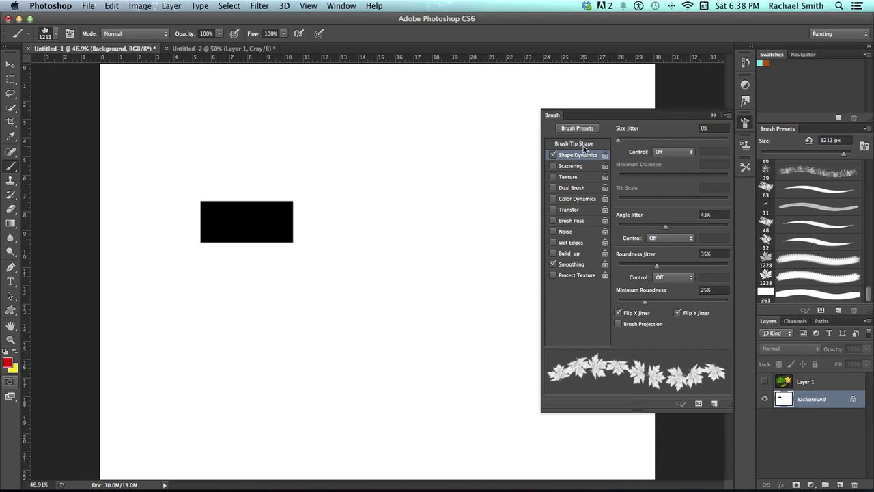
drag(659, 226, 603, 228)
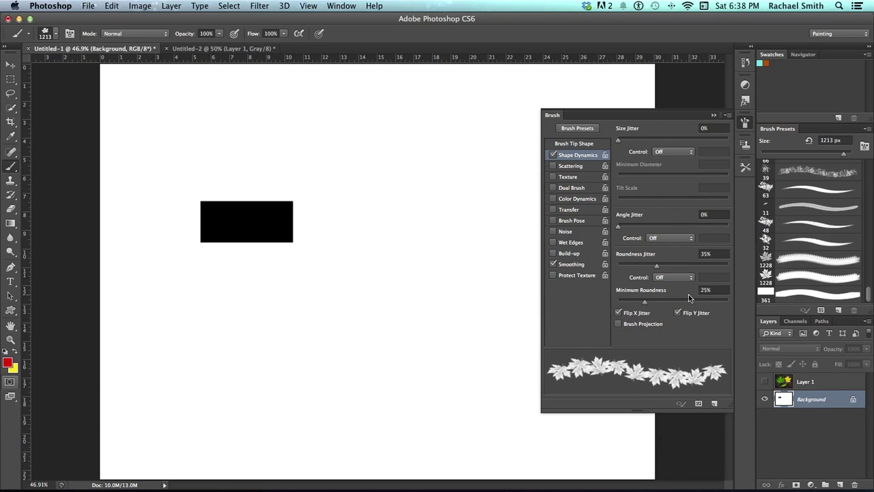
drag(654, 267, 598, 269)
click(618, 313)
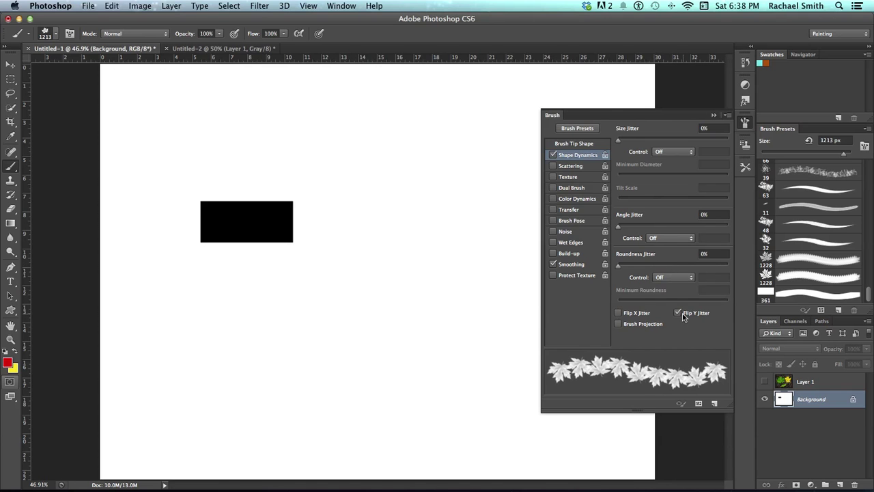
click(678, 312)
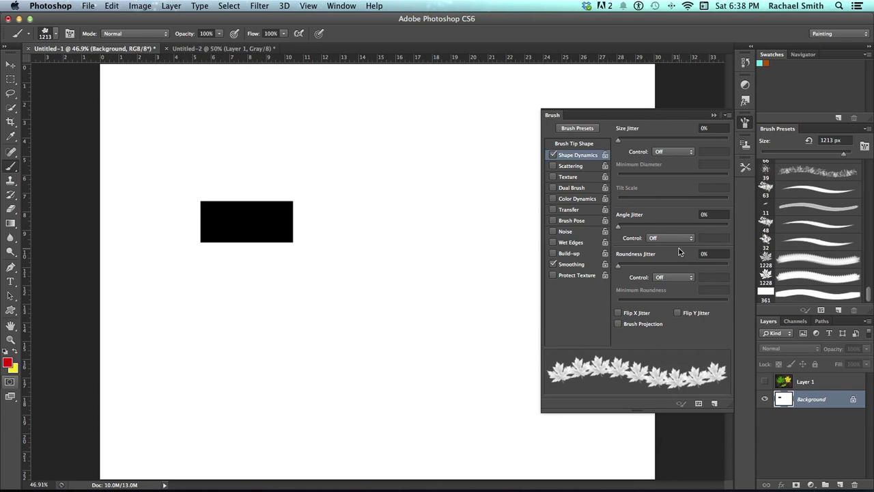
Set size jitter to 54%, minimum diameter to 35%, angle jitter to 54% and roundness jitter to 28%, with Flip X and Flip Y Jitter enabled.
drag(618, 139, 675, 146)
drag(618, 178, 655, 179)
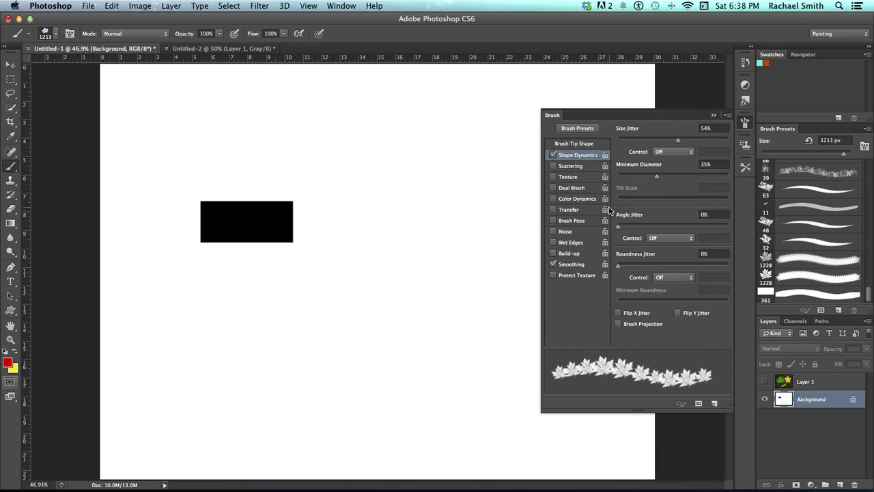
drag(620, 228, 678, 229)
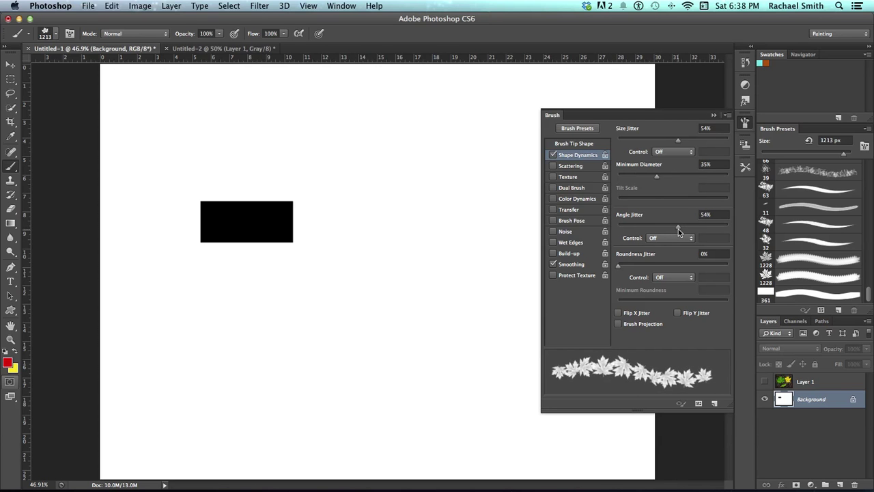
drag(619, 265, 648, 267)
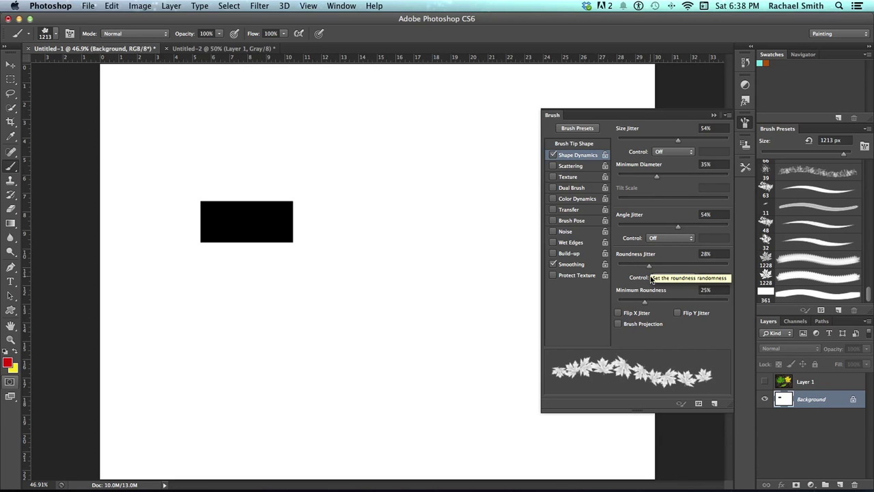
click(645, 315)
click(689, 315)
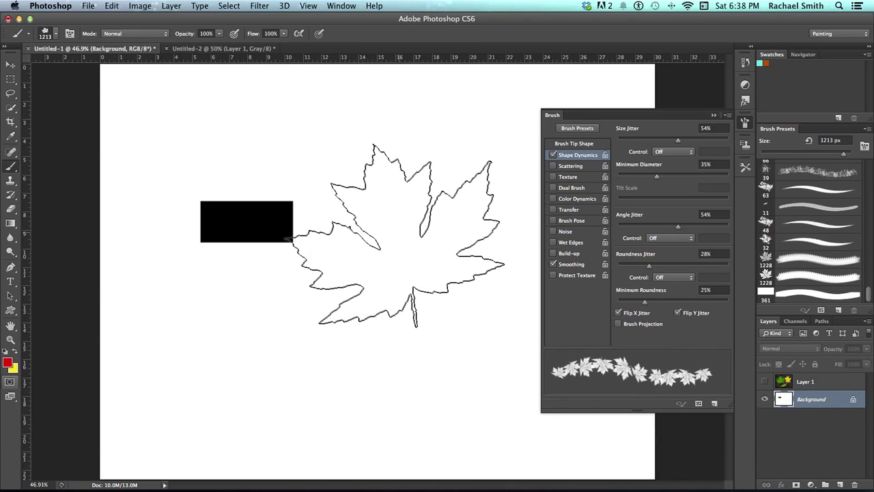
Reduce the leaf brush to 224 px, test it with a stroke across the canvas and undo the stroke.
mouse_move(386, 274)
mouse_down()
mouse_move(248, 262)
mouse_move(256, 264)
mouse_up()
mouse_move(156, 288)
mouse_down()
mouse_move(224, 319)
mouse_move(274, 375)
mouse_move(349, 384)
mouse_move(418, 315)
mouse_move(393, 193)
mouse_move(341, 92)
mouse_move(275, 101)
mouse_move(273, 169)
mouse_move(360, 266)
mouse_move(347, 293)
mouse_move(256, 280)
mouse_move(203, 160)
mouse_move(179, 130)
mouse_move(130, 240)
mouse_move(112, 360)
mouse_move(169, 450)
mouse_move(434, 447)
mouse_move(462, 392)
mouse_move(508, 440)
mouse_move(533, 438)
mouse_up()
key(super+z)
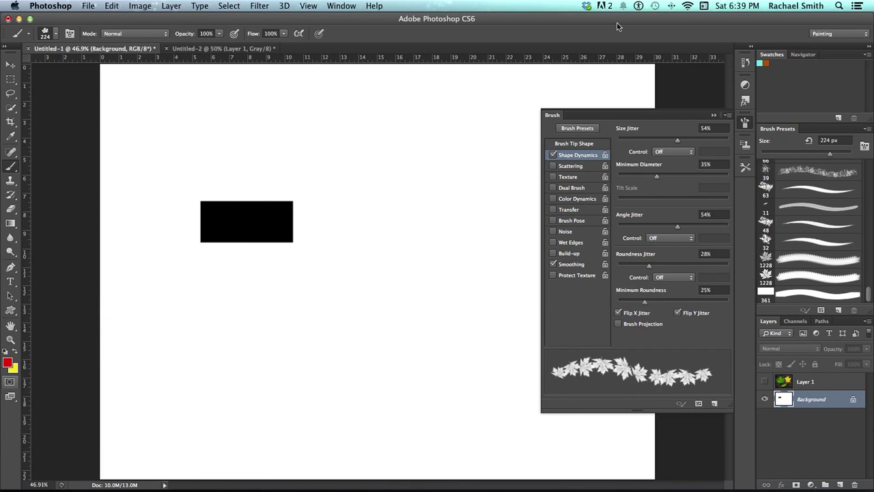
Save the adjusted leaf brush as a new preset named Leaf pattern brush, with the brush size captured.
click(726, 115)
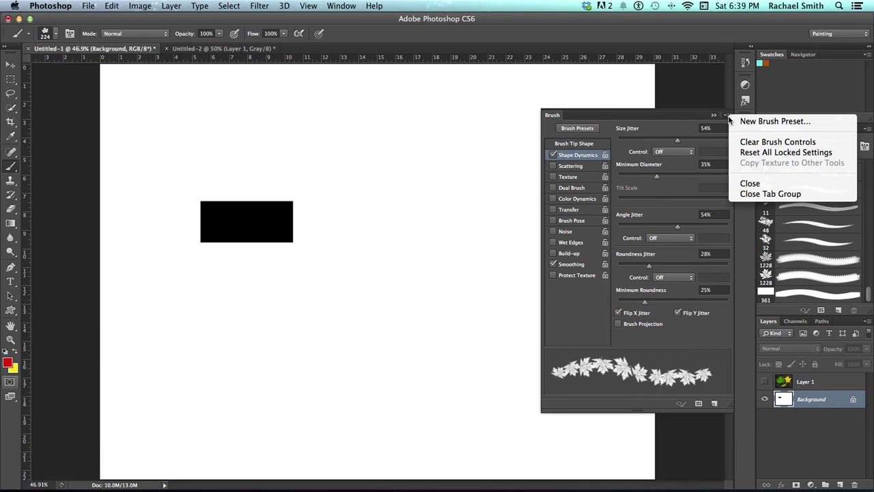
click(764, 122)
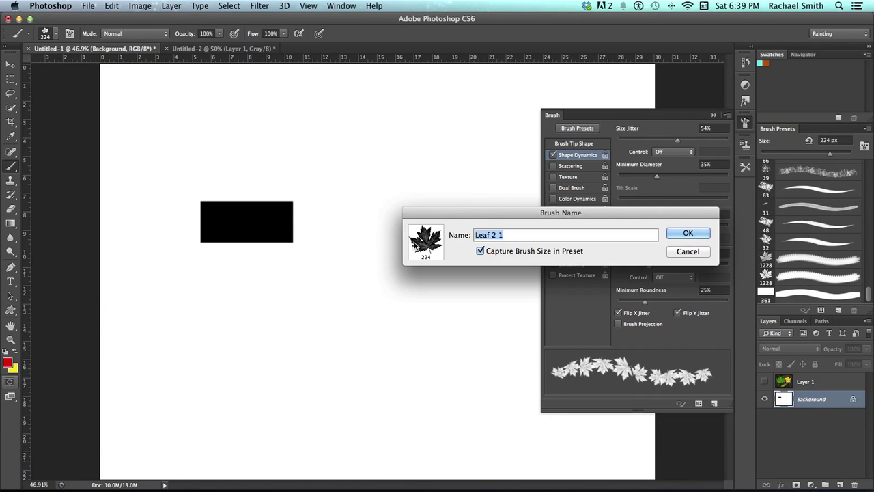
text(Leaf pattern brush)
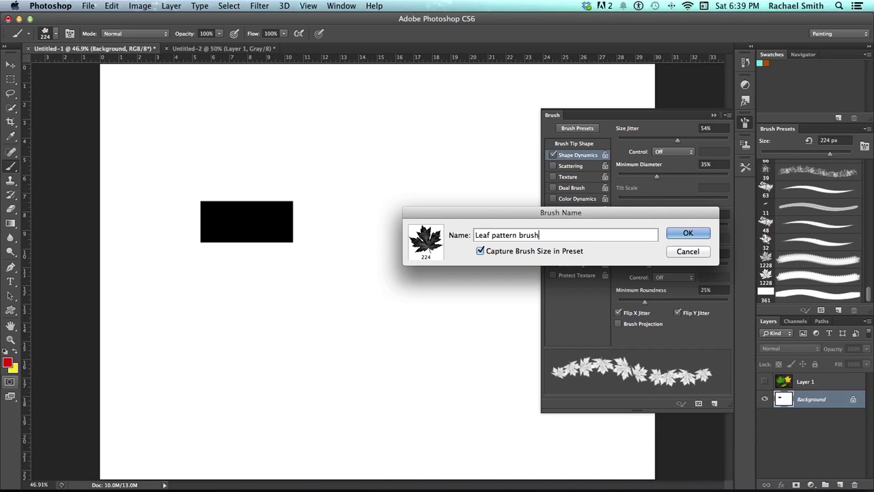
key(Return)
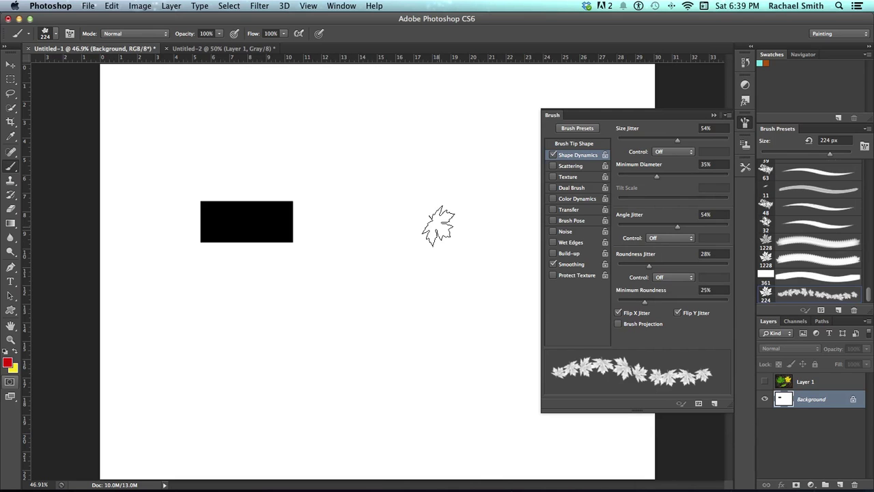
Enable Scattering with 381% scatter, a count of 3 and 34% count jitter, then test-paint red leaves and undo the stroke.
click(566, 165)
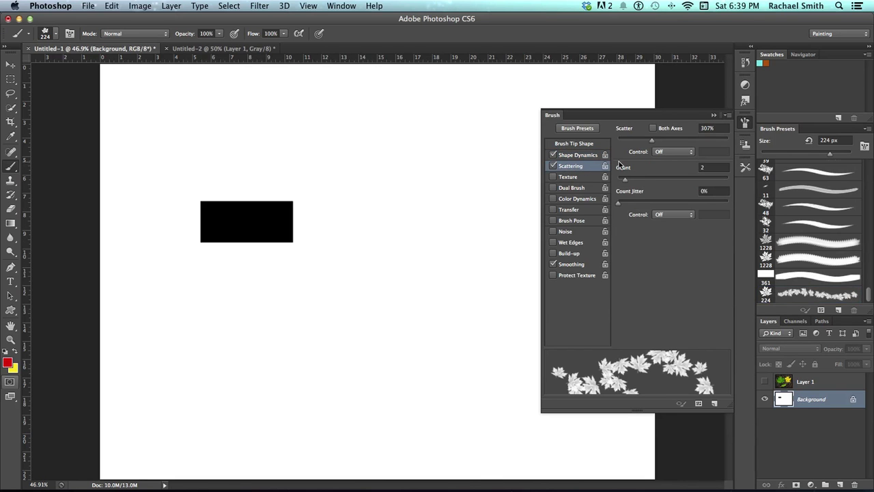
mouse_move(650, 141)
mouse_down()
mouse_move(669, 141)
mouse_move(660, 140)
mouse_up()
mouse_move(625, 178)
mouse_down()
mouse_move(722, 186)
mouse_move(629, 182)
mouse_move(633, 206)
mouse_move(654, 206)
mouse_up()
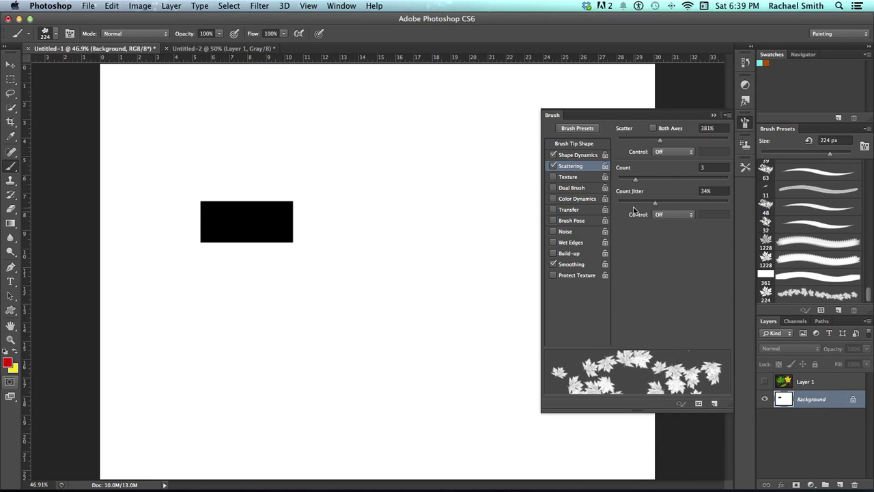
mouse_move(357, 237)
mouse_down()
mouse_move(243, 331)
mouse_move(221, 204)
mouse_move(403, 177)
mouse_up()
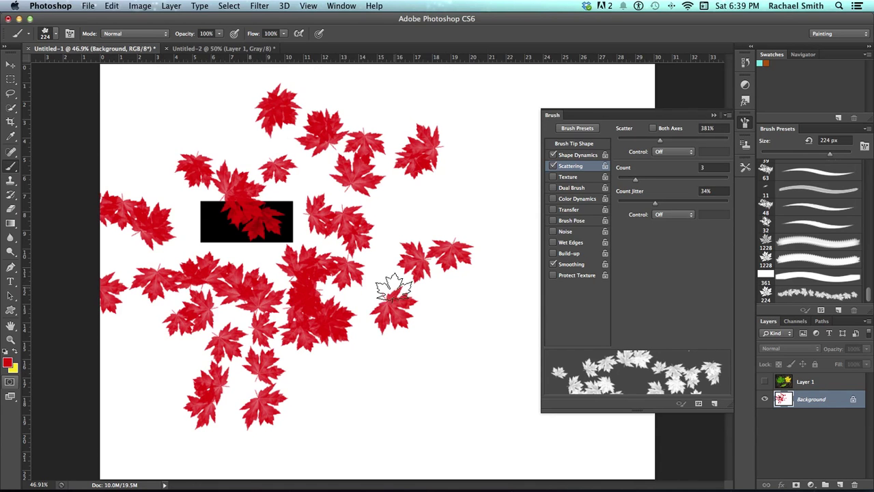
key(super+z)
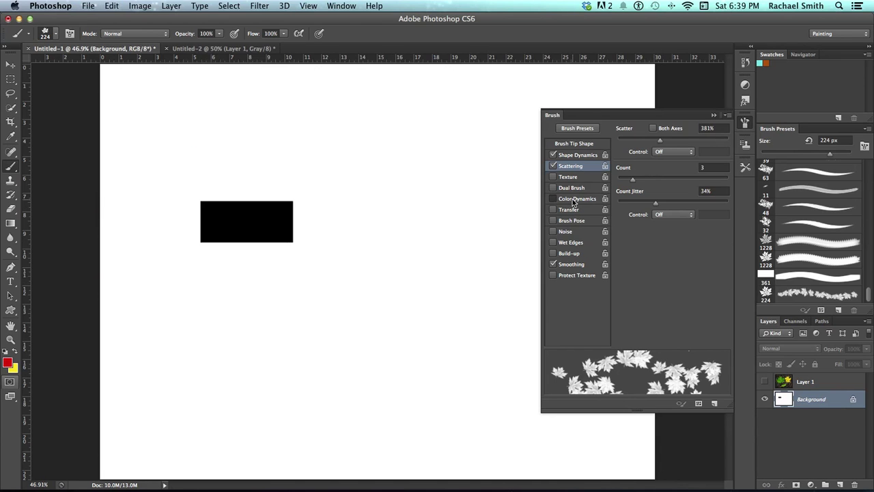
Enable Color Dynamics and paint scattered leaves over the canvas with Foreground/Background Jitter at 44% and again at 81%.
click(572, 199)
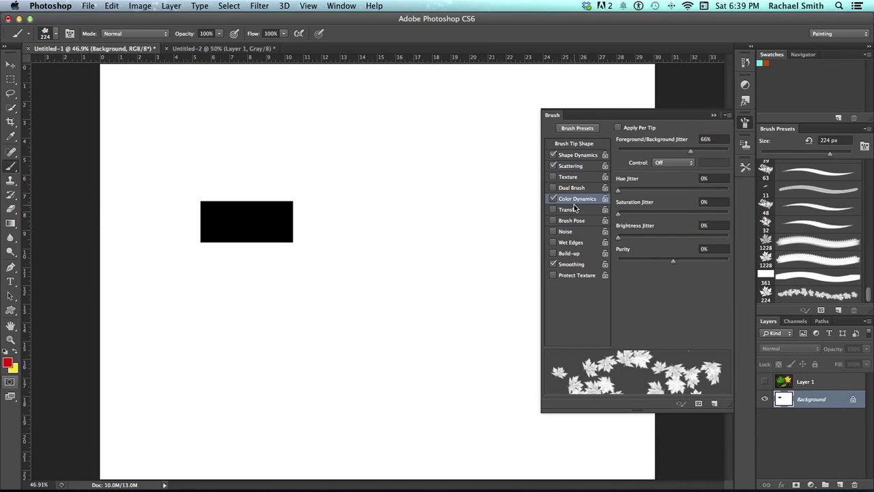
drag(692, 155, 672, 155)
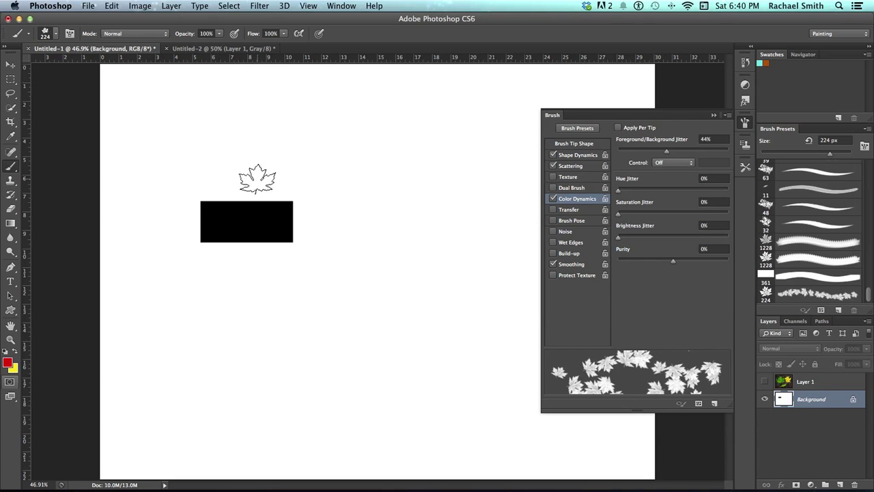
mouse_move(182, 141)
mouse_down()
mouse_move(277, 163)
mouse_move(241, 219)
mouse_move(183, 266)
mouse_move(177, 293)
mouse_move(209, 323)
mouse_move(266, 269)
mouse_move(311, 264)
mouse_move(348, 312)
mouse_move(339, 331)
mouse_move(347, 345)
mouse_move(380, 301)
mouse_move(397, 246)
mouse_move(394, 200)
mouse_move(376, 181)
mouse_move(340, 179)
mouse_move(370, 224)
mouse_move(369, 268)
mouse_move(297, 319)
mouse_move(231, 301)
mouse_move(219, 217)
mouse_move(254, 198)
mouse_move(332, 256)
mouse_move(329, 324)
mouse_move(350, 336)
mouse_move(376, 321)
mouse_move(407, 225)
mouse_move(326, 280)
mouse_move(189, 247)
mouse_move(216, 206)
mouse_move(260, 213)
mouse_move(269, 342)
mouse_move(324, 354)
mouse_move(378, 297)
mouse_move(405, 292)
mouse_move(419, 329)
mouse_move(391, 341)
mouse_move(454, 260)
mouse_up()
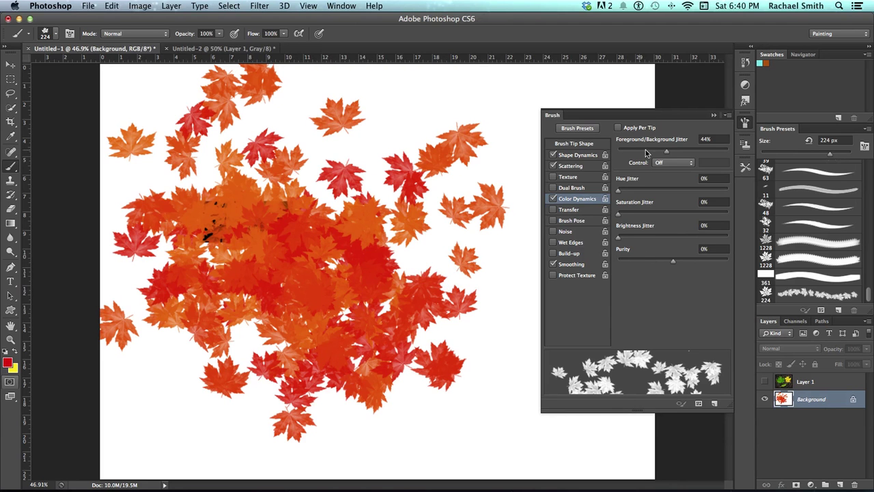
drag(668, 151, 706, 151)
mouse_move(348, 198)
mouse_down()
mouse_move(264, 265)
mouse_move(264, 327)
mouse_move(285, 343)
mouse_move(273, 297)
mouse_move(314, 278)
mouse_move(399, 291)
mouse_move(313, 315)
mouse_move(293, 304)
mouse_move(292, 280)
mouse_move(339, 304)
mouse_up()
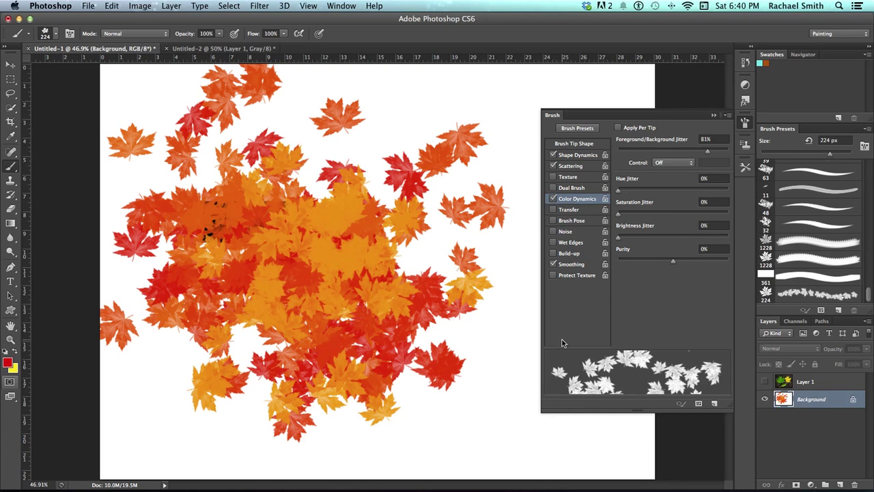
Reset the colors to default, fill the Background layer with white and add a new blank layer above it.
key(d)
super+click(783, 400)
key(x)
key(alt+BackSpace)
key(super+shift+alt+n)
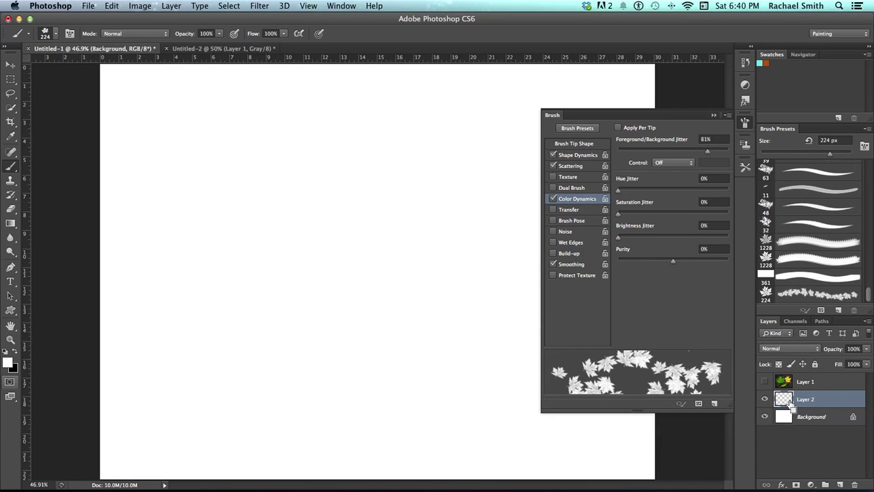
Set the foreground color to red and the background color to yellow for painting the leaves.
click(9, 363)
click(479, 286)
click(589, 275)
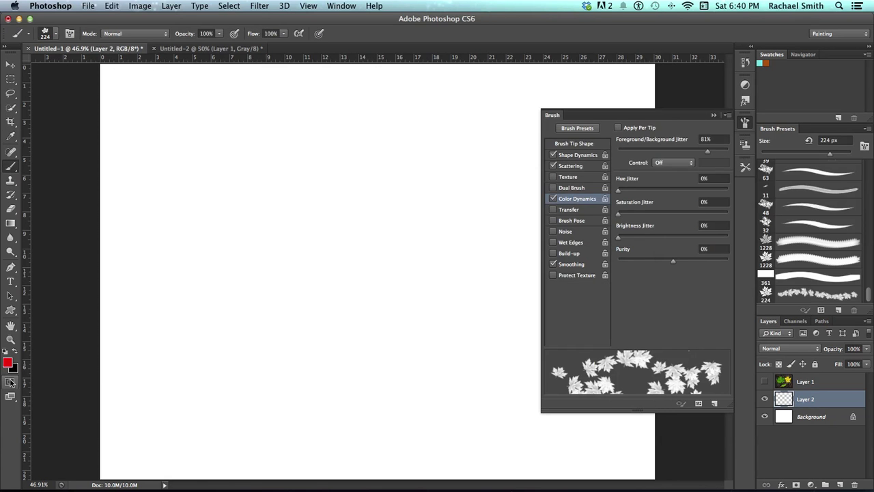
click(13, 368)
drag(504, 396, 503, 398)
click(488, 283)
click(609, 278)
Turn on Apply Per Tip, set Hue Jitter to 12%, Saturation Jitter to 27% and Brightness Jitter to 18%, and paint leaves across Layer 2.
mouse_move(278, 218)
mouse_down()
mouse_move(383, 247)
mouse_move(293, 318)
mouse_move(306, 308)
mouse_up()
key(super+z)
click(618, 129)
mouse_move(205, 157)
mouse_down()
mouse_move(251, 205)
mouse_move(134, 224)
mouse_move(133, 256)
mouse_move(206, 217)
mouse_move(253, 246)
mouse_move(188, 262)
mouse_move(223, 258)
mouse_move(285, 212)
mouse_move(243, 249)
mouse_move(355, 233)
mouse_move(277, 345)
mouse_move(336, 279)
mouse_move(313, 324)
mouse_move(356, 258)
mouse_move(377, 268)
mouse_move(247, 217)
mouse_move(273, 321)
mouse_move(281, 276)
mouse_move(247, 360)
mouse_move(295, 308)
mouse_move(350, 353)
mouse_move(292, 234)
mouse_move(377, 261)
mouse_move(341, 346)
mouse_move(394, 292)
mouse_move(404, 346)
mouse_move(429, 317)
mouse_move(415, 311)
mouse_move(416, 244)
mouse_move(394, 239)
mouse_move(389, 275)
mouse_move(415, 228)
mouse_move(431, 254)
mouse_up()
mouse_move(619, 191)
mouse_down()
mouse_move(631, 191)
mouse_move(648, 226)
mouse_move(639, 238)
mouse_up()
mouse_move(460, 175)
mouse_down()
mouse_move(270, 171)
mouse_move(231, 228)
mouse_move(272, 287)
mouse_move(406, 266)
mouse_move(277, 315)
mouse_move(372, 275)
mouse_move(292, 302)
mouse_move(431, 295)
mouse_move(365, 326)
mouse_move(411, 268)
mouse_move(383, 312)
mouse_move(304, 276)
mouse_move(314, 352)
mouse_move(306, 266)
mouse_move(282, 311)
mouse_move(277, 281)
mouse_up()
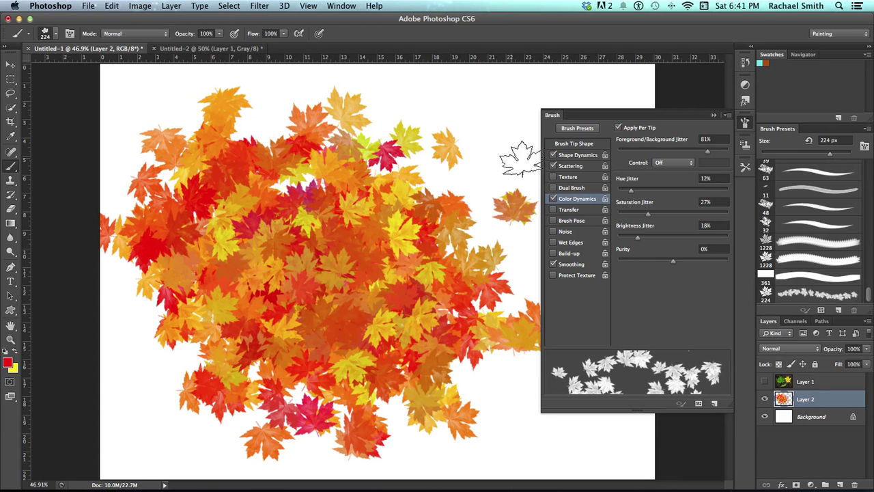
Save the current brush as a new preset named Fall Pile of Leaves, with the brush size captured.
click(726, 115)
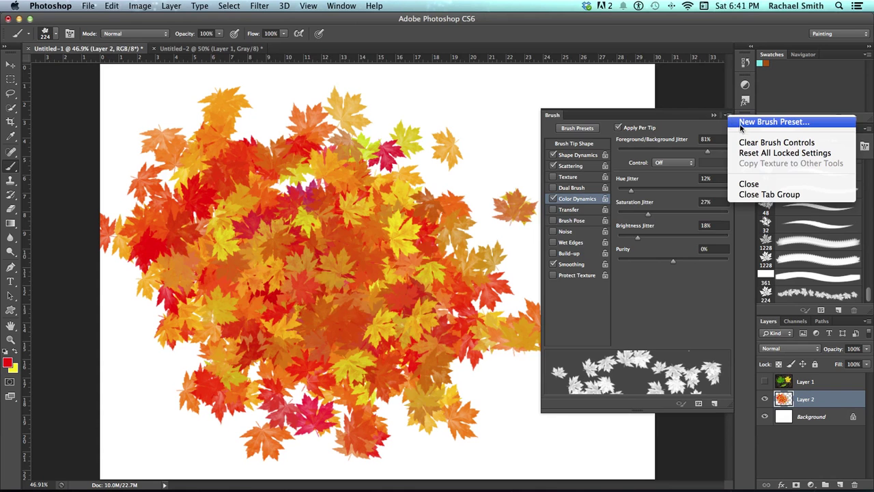
click(743, 129)
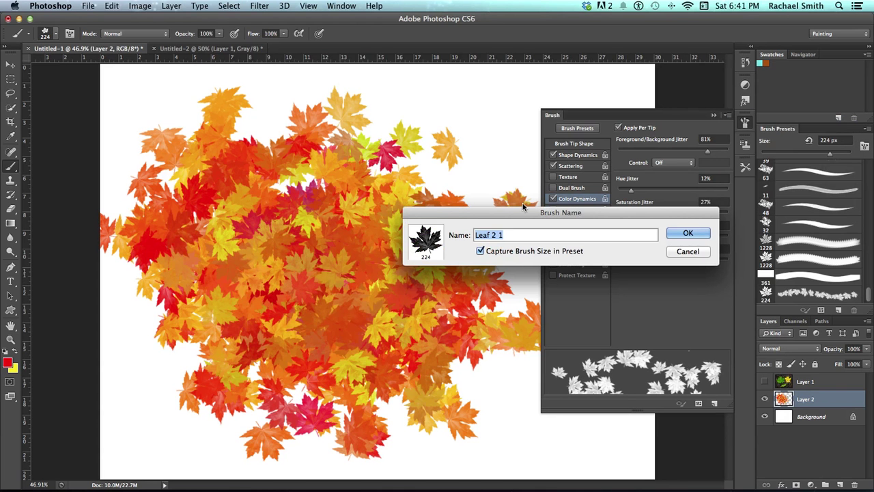
text(Fall Pile of Leaves)
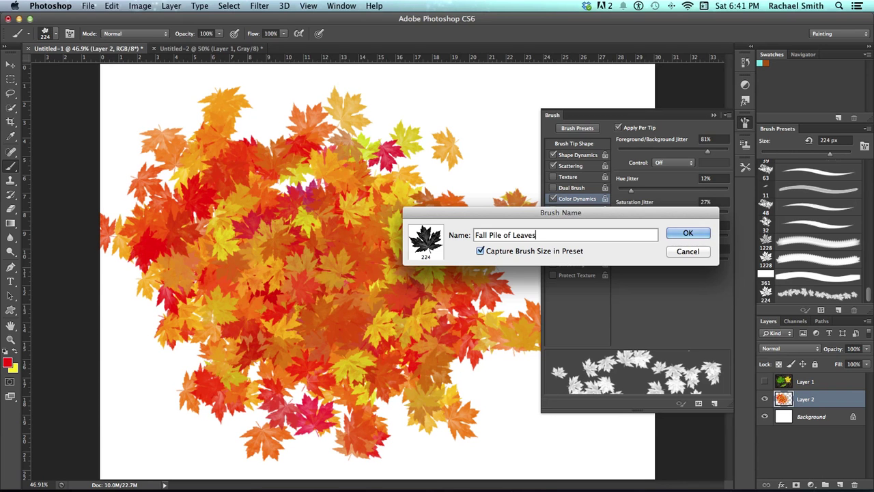
key(Return)
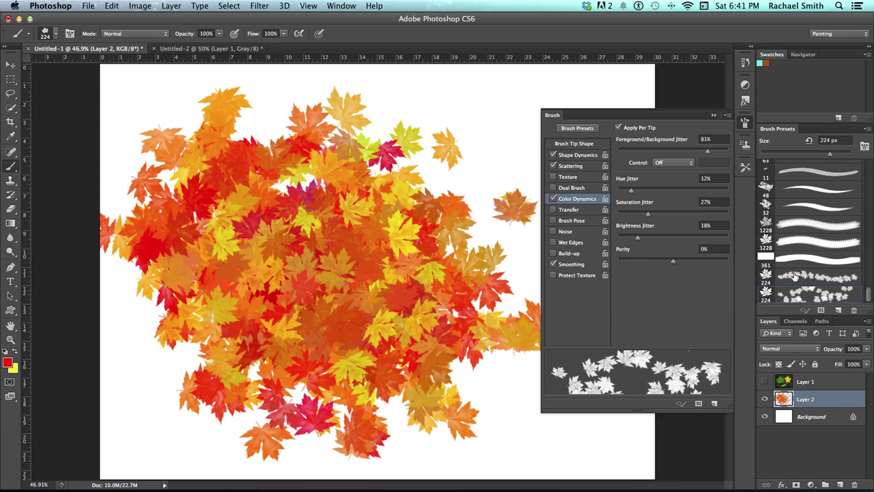
Delete the 361 px square brush and the fainter 1228 px leaf brush from the presets, checking neighbouring presets.
mouse_move(790, 269)
mouse_down()
mouse_move(789, 258)
mouse_move(794, 266)
mouse_up()
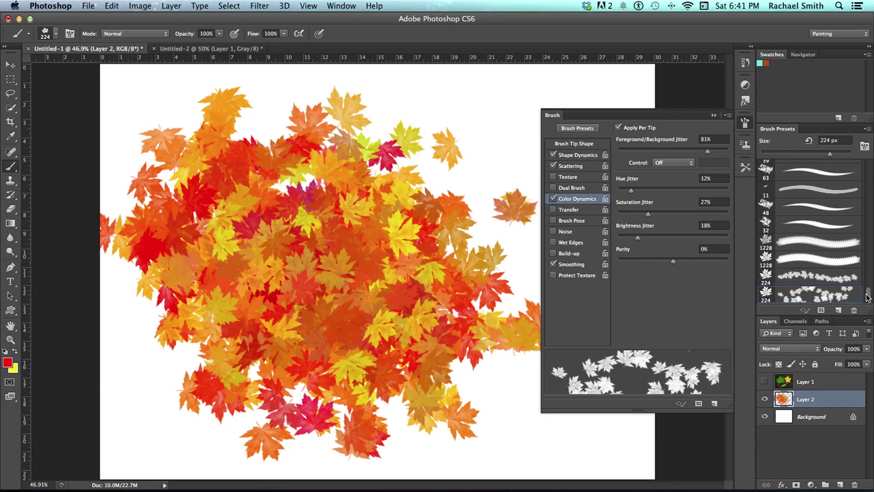
click(786, 277)
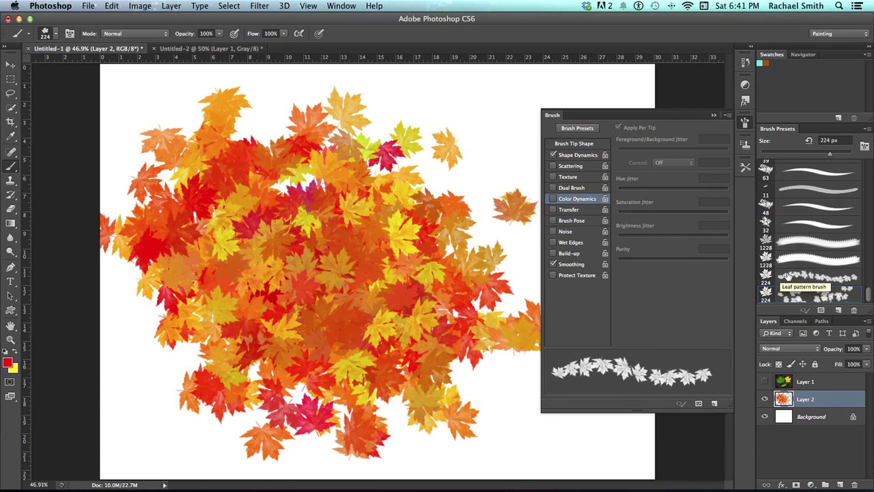
click(793, 262)
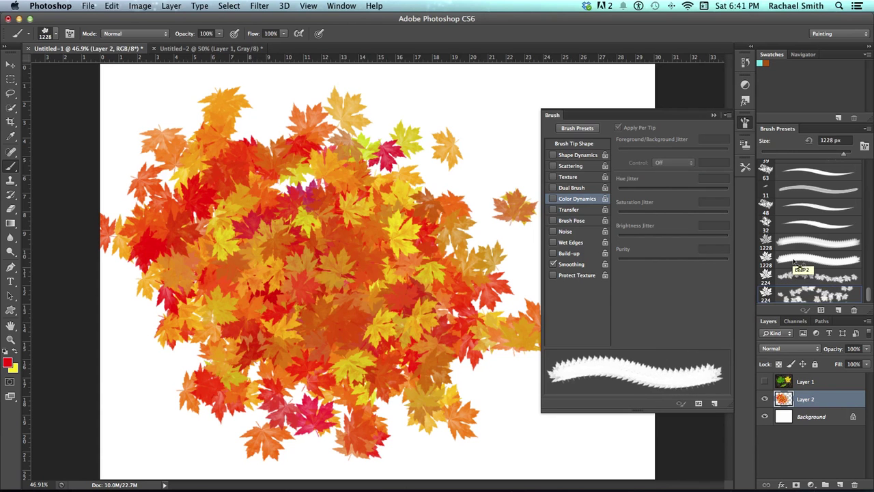
click(785, 229)
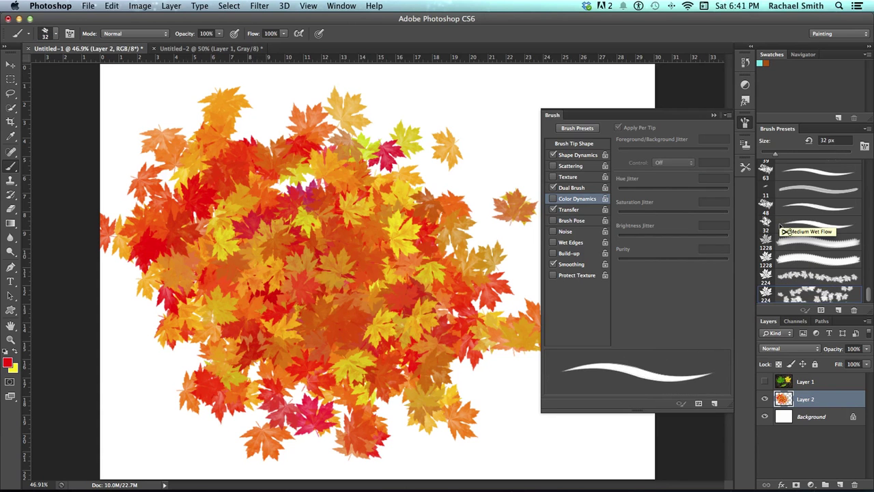
click(786, 242)
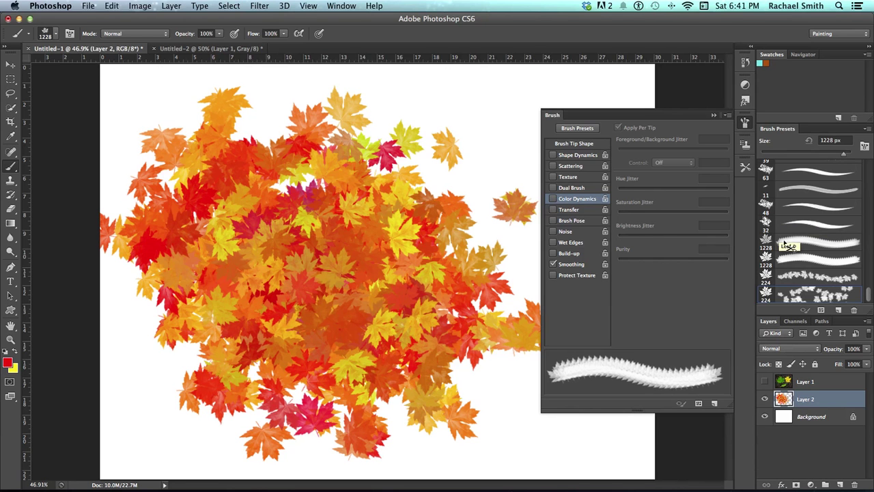
click(800, 273)
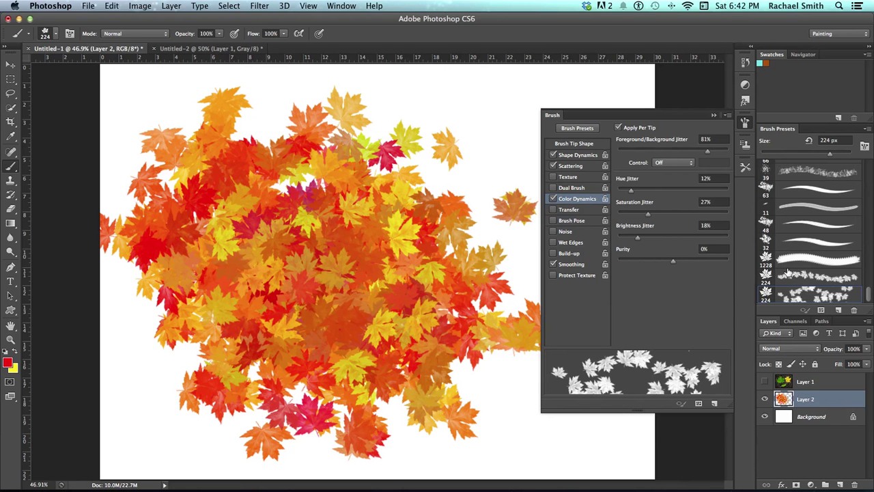
key(comma)
click(788, 273)
In the Preset Manager, select the three leaf brushes and save them as a brush set named Fall Leaves.
click(865, 129)
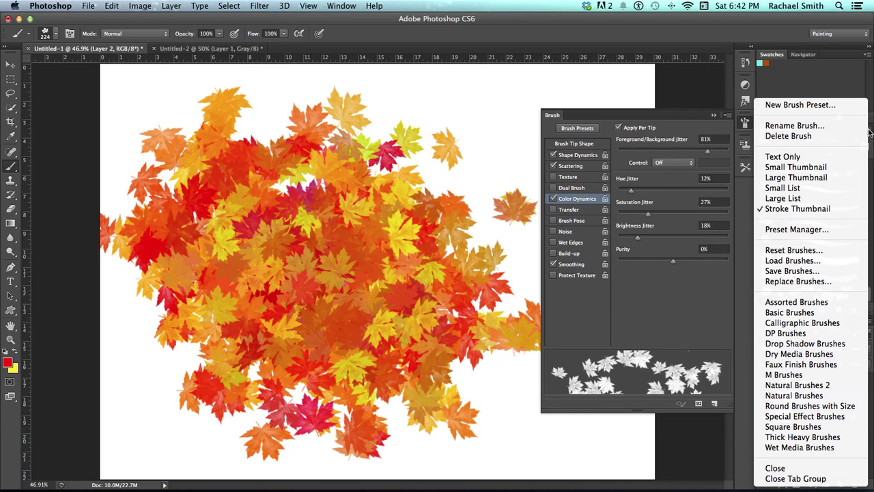
click(827, 228)
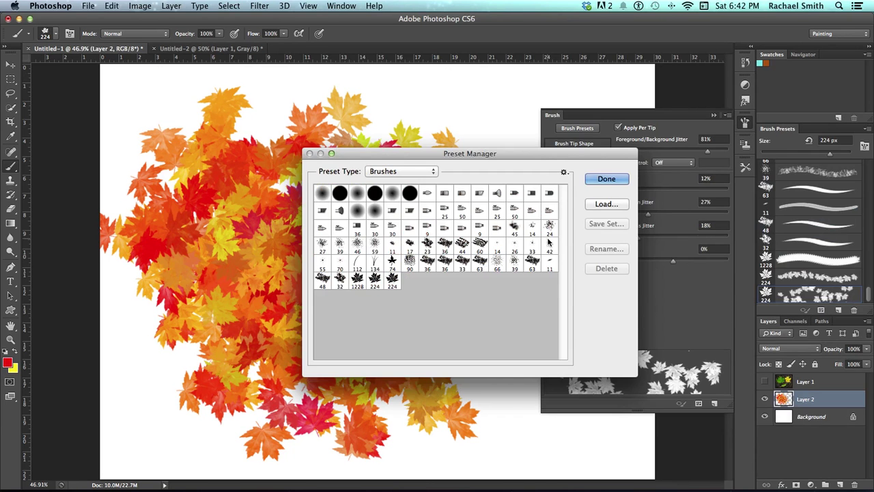
click(393, 283)
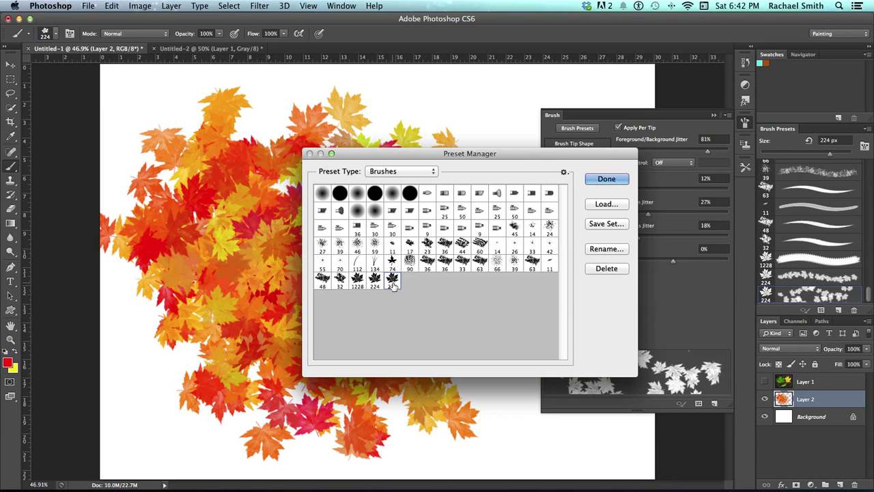
shift+click(359, 290)
click(593, 225)
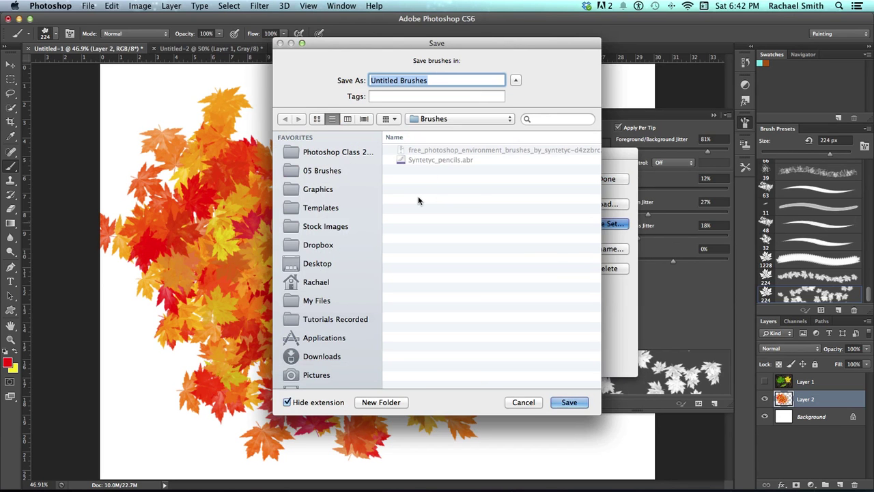
text(Fall Leaves)
key(Return)
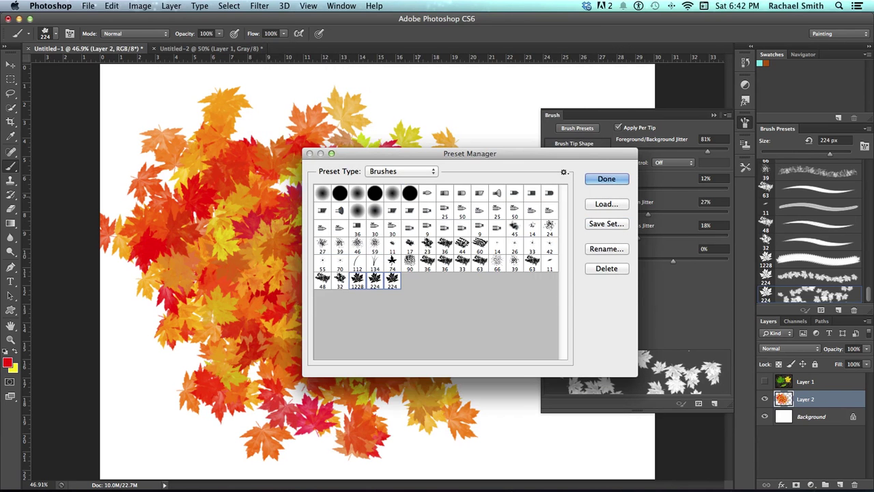